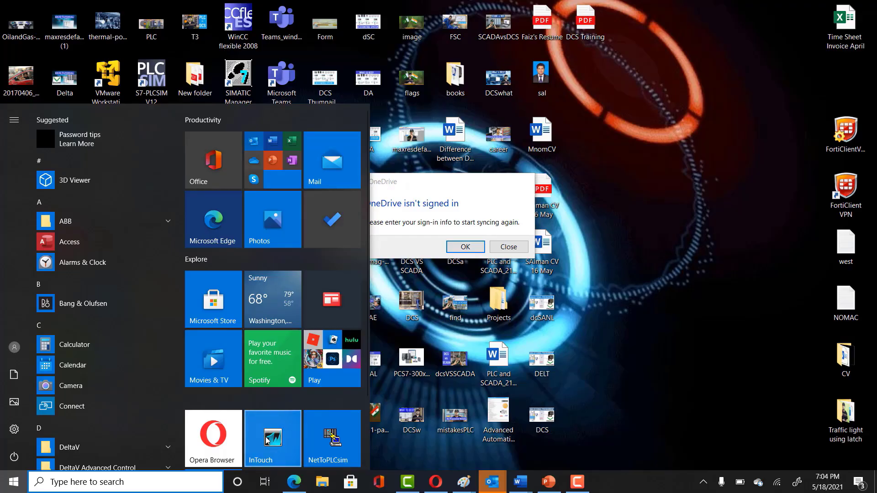
# Create a new InTouch application named SCADAAnimation in the default base folder.
pyautogui.click(267, 439)
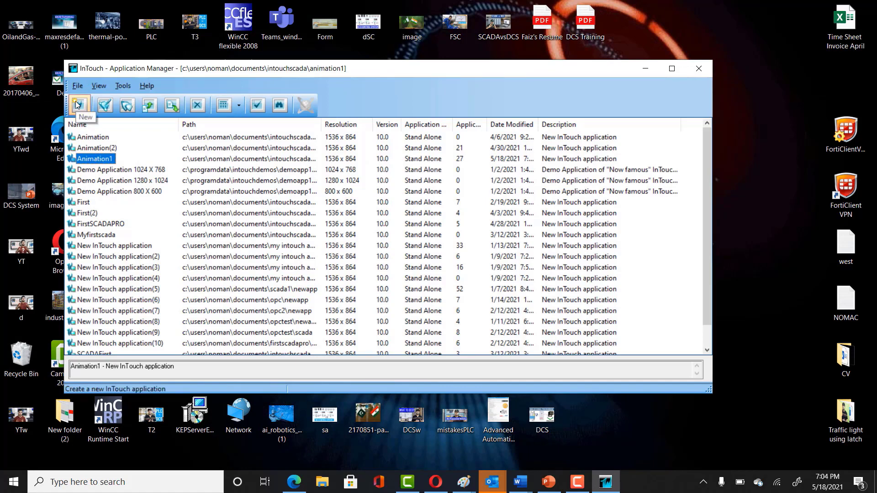
pyautogui.click(78, 105)
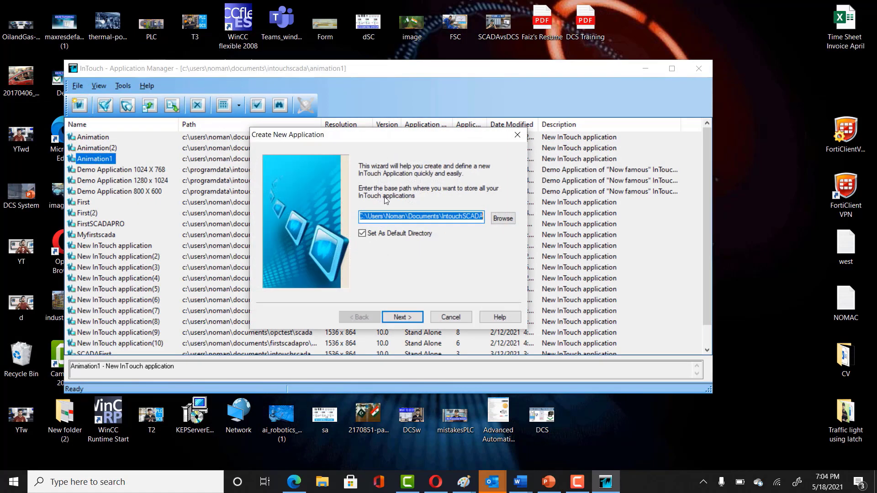
pyautogui.click(443, 214)
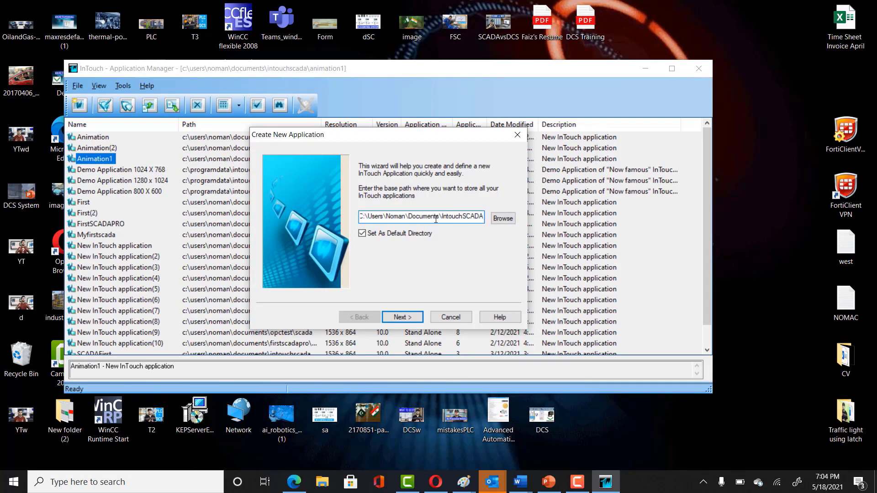
pyautogui.click(401, 317)
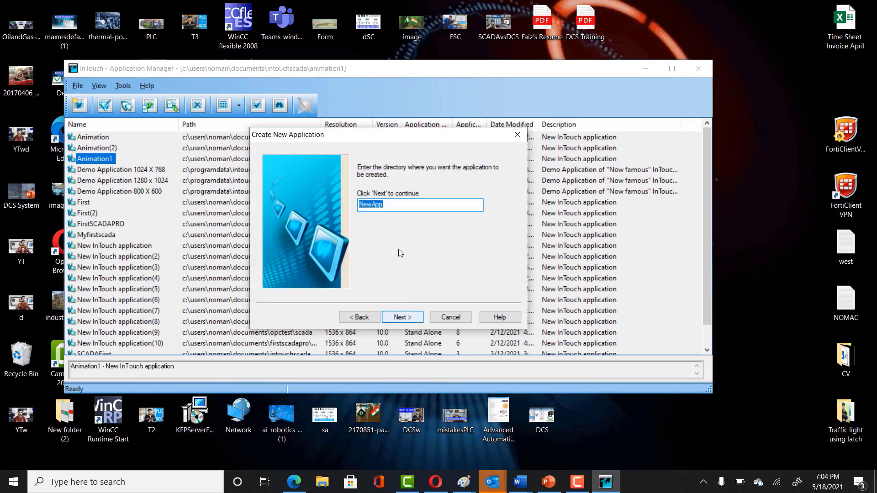
pyautogui.write('SCADA')
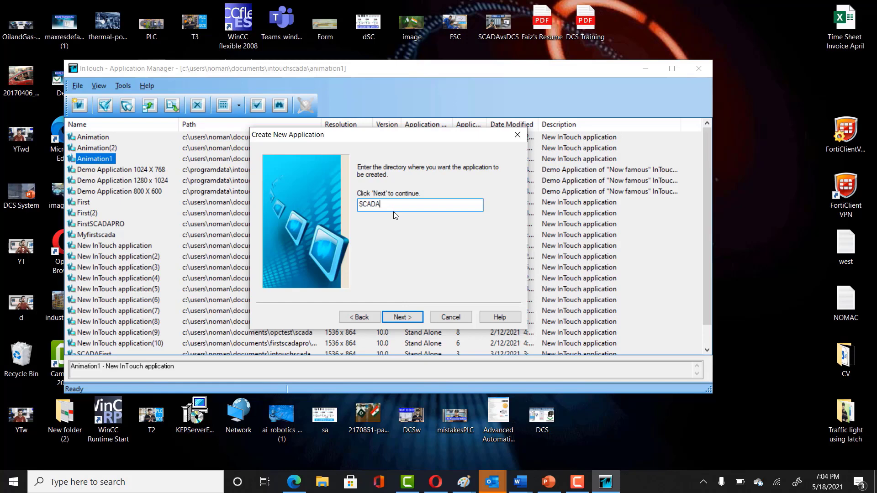
pyautogui.write('Anima')
pyautogui.press('Return')
pyautogui.write('tion')
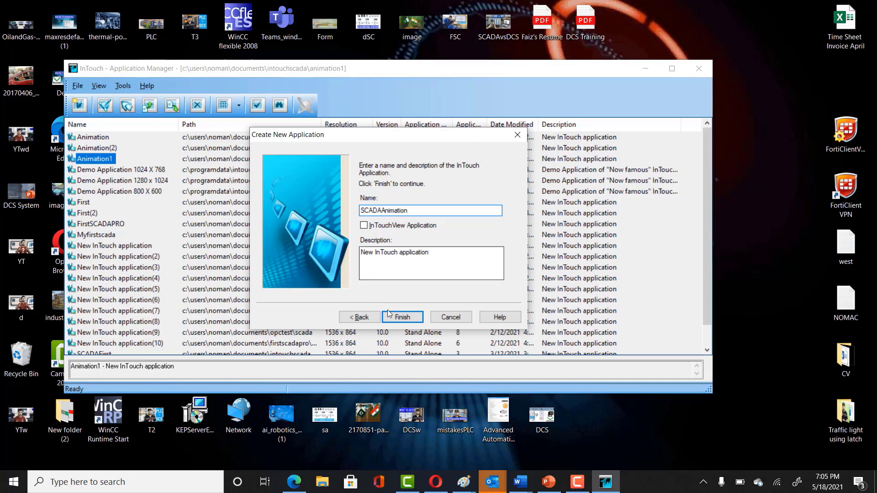
pyautogui.click(399, 318)
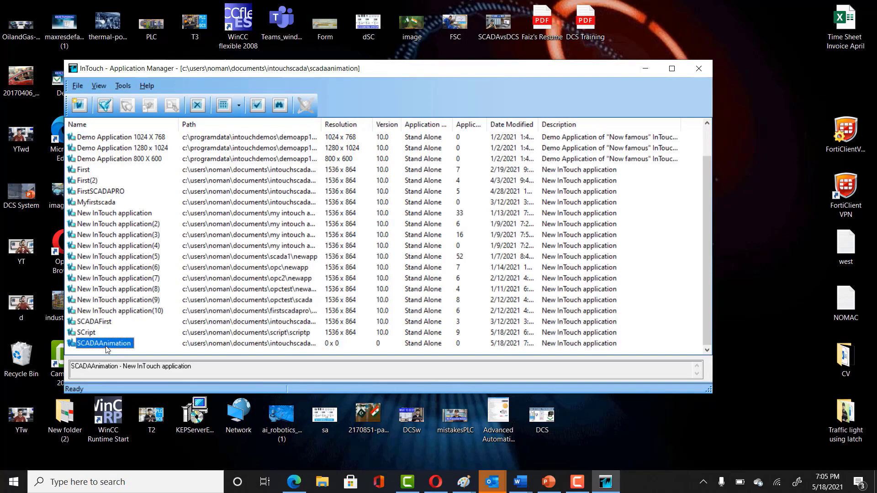
# Open SCADAAnimation in WindowMaker and add a new window named W1.
pyautogui.doubleClick(106, 347)
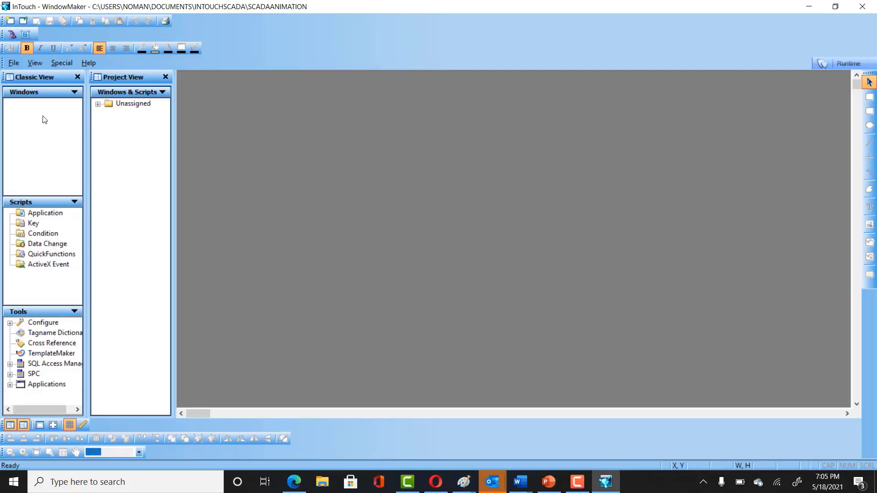
pyautogui.rightClick(43, 117)
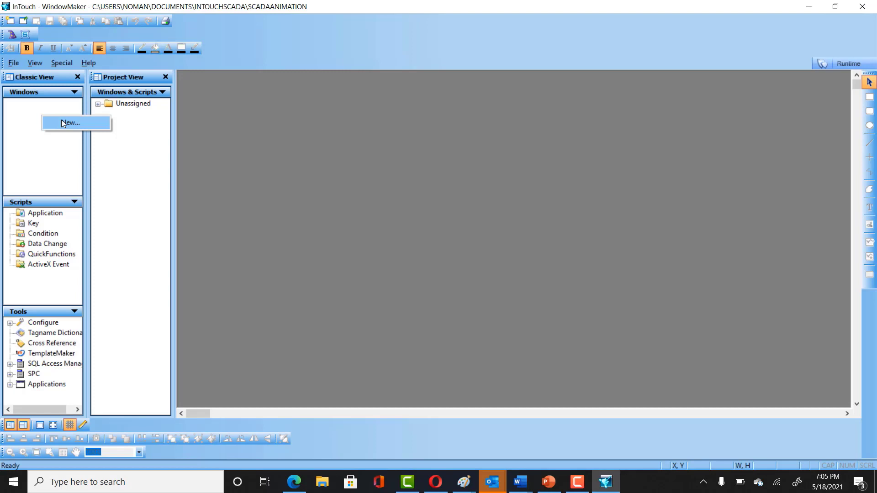
pyautogui.click(61, 119)
pyautogui.write('W1')
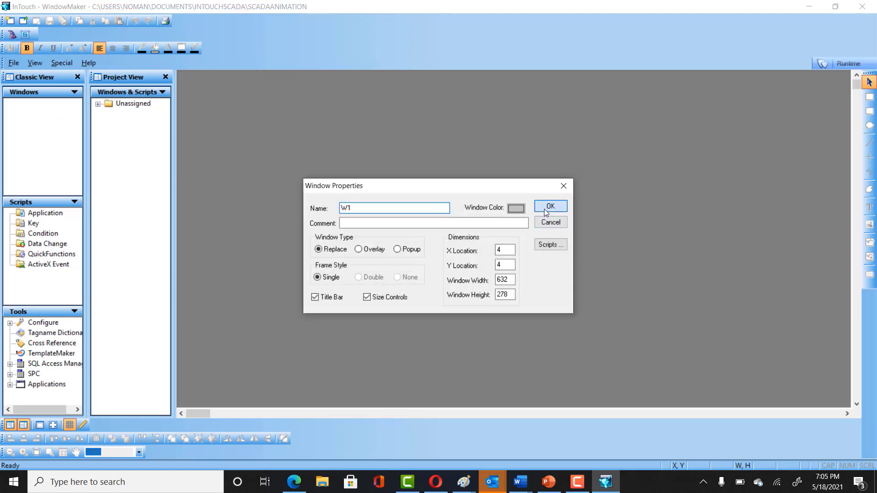
pyautogui.press('Return')
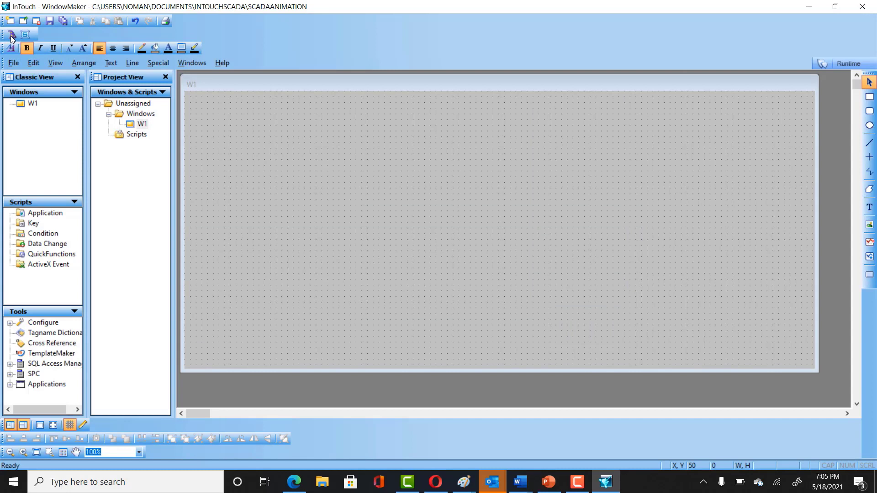
# Place a Symbol Factory wizard object on window W1.
pyautogui.click(11, 36)
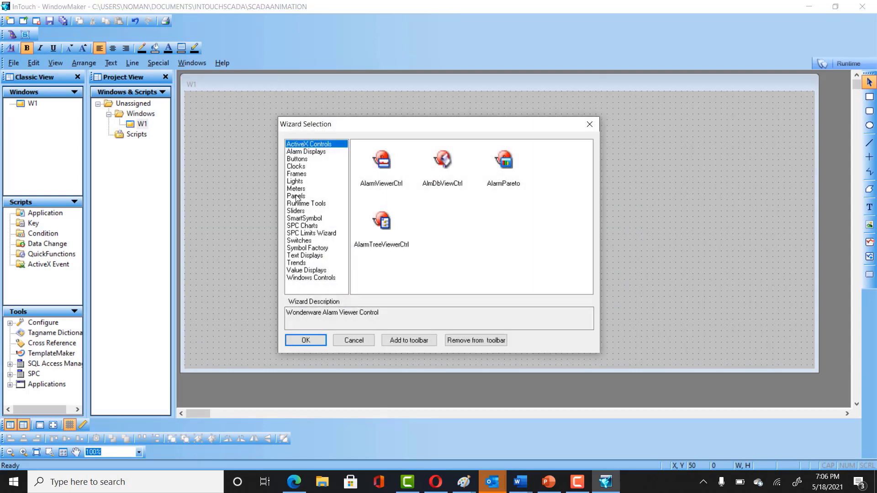
pyautogui.click(308, 248)
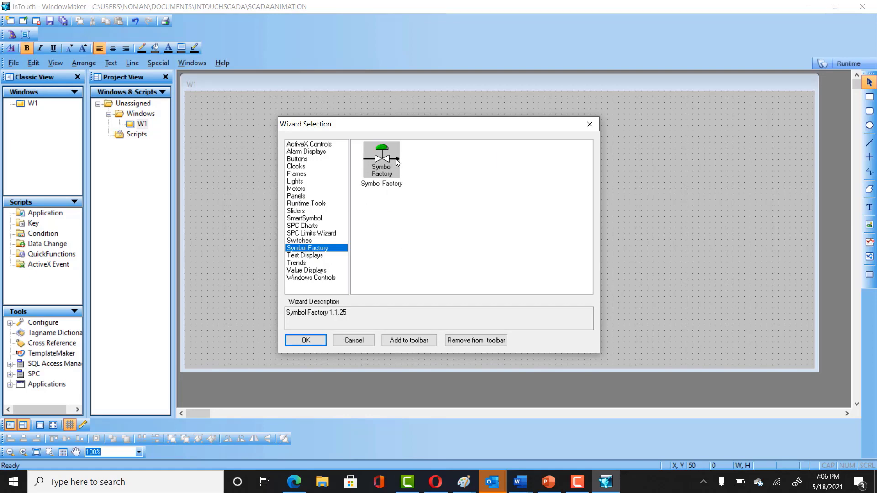
pyautogui.doubleClick(396, 162)
pyautogui.click(396, 161)
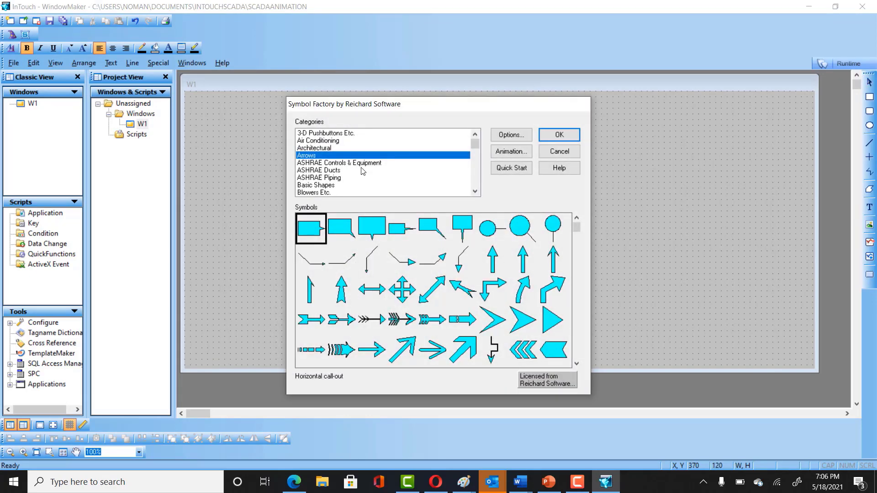
# Insert the lavender tank from the Tanks category, then enlarge it and move it right.
pyautogui.click(349, 171)
pyautogui.press('t')
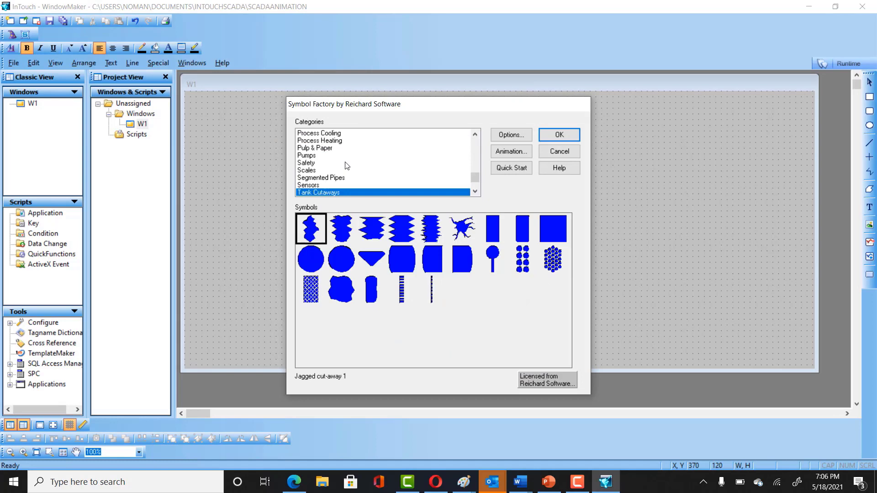
pyautogui.press('t')
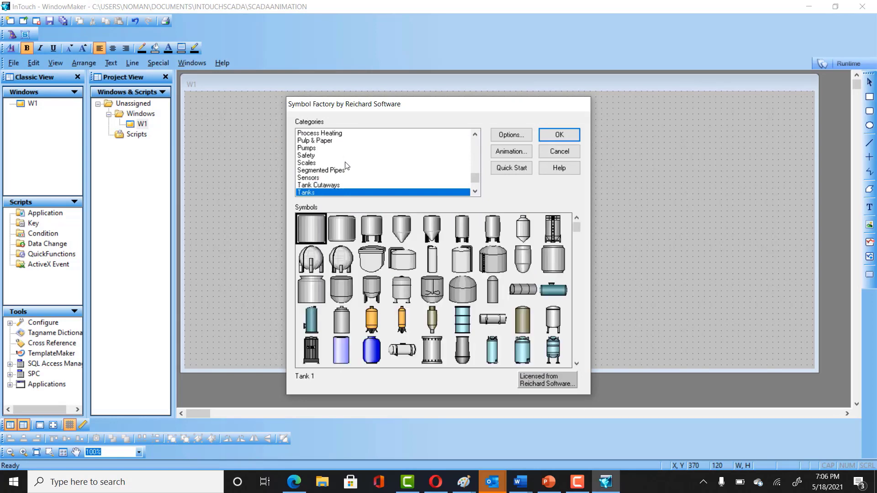
pyautogui.press('t')
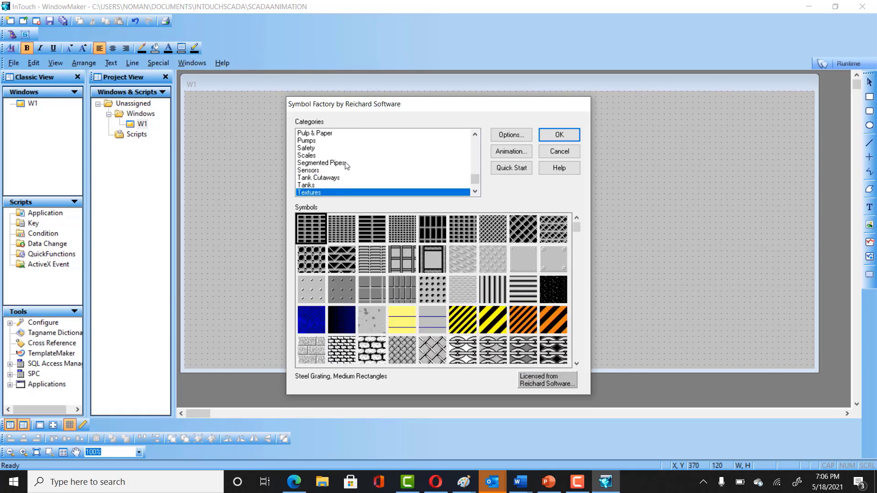
pyautogui.press('Up')
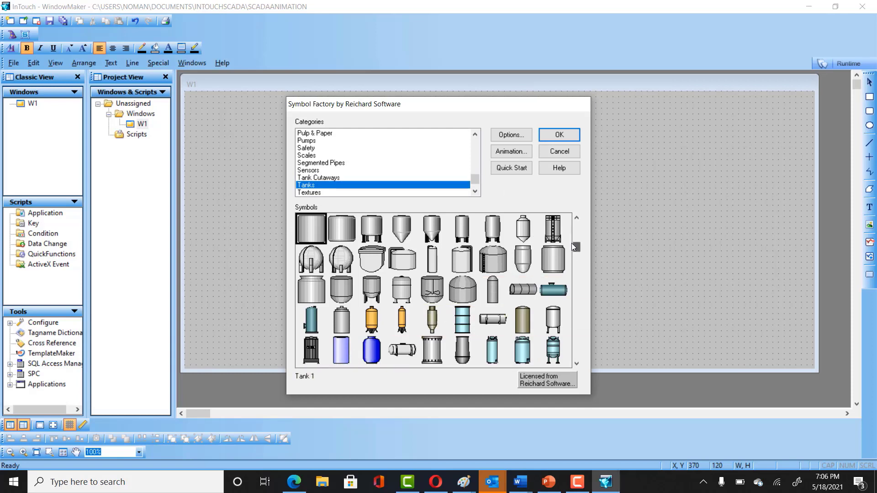
pyautogui.scroll(-2, 572, 243)
pyautogui.doubleClick(341, 288)
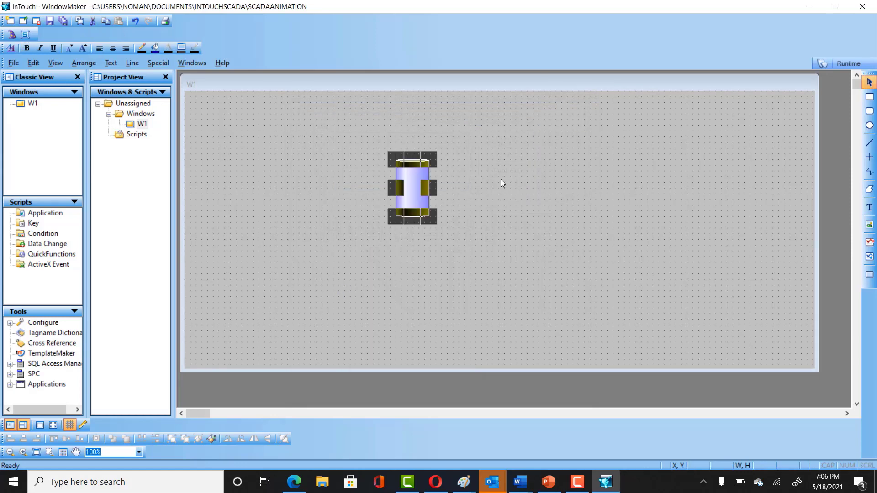
pyautogui.moveTo(426, 216); pyautogui.dragTo(497, 332)
pyautogui.moveTo(446, 242); pyautogui.dragTo(686, 219)
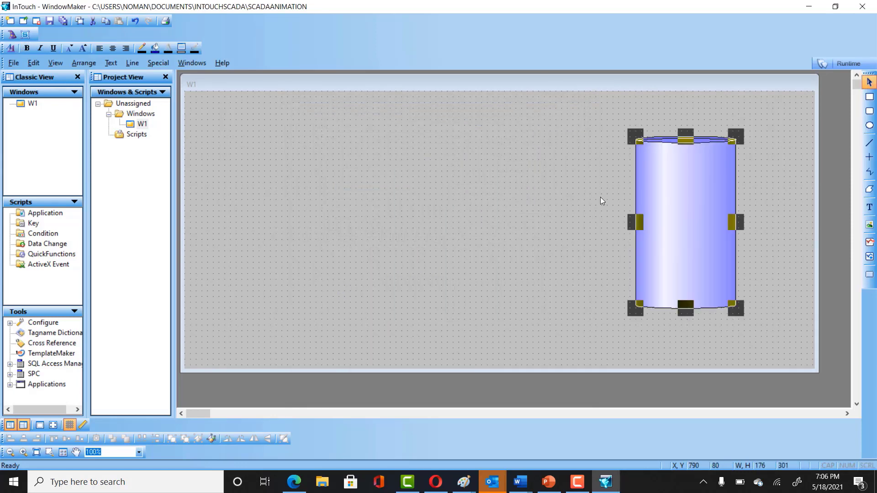
# Give the tank a Percent Fill Vertical animation link with the expression Temp.
pyautogui.doubleClick(693, 215)
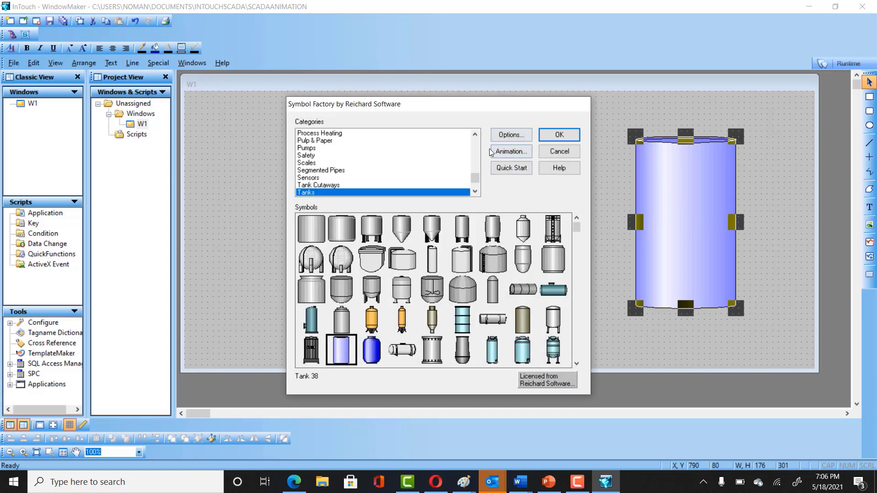
pyautogui.click(504, 152)
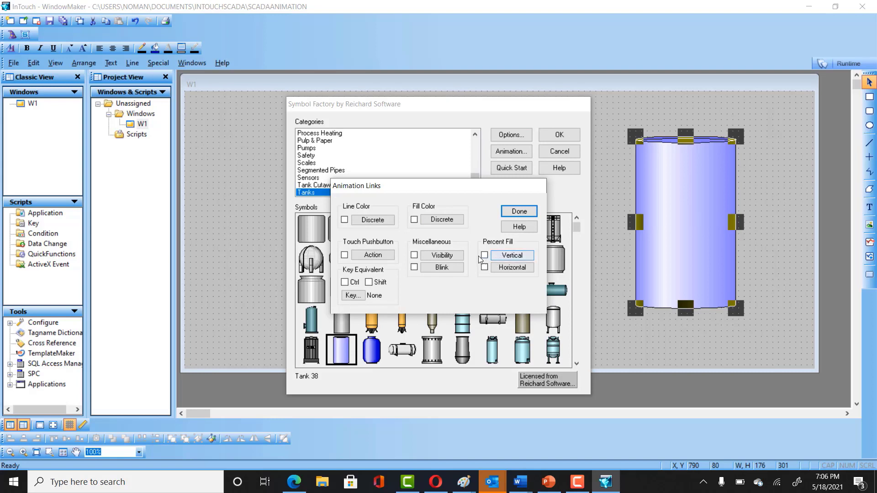
pyautogui.click(505, 255)
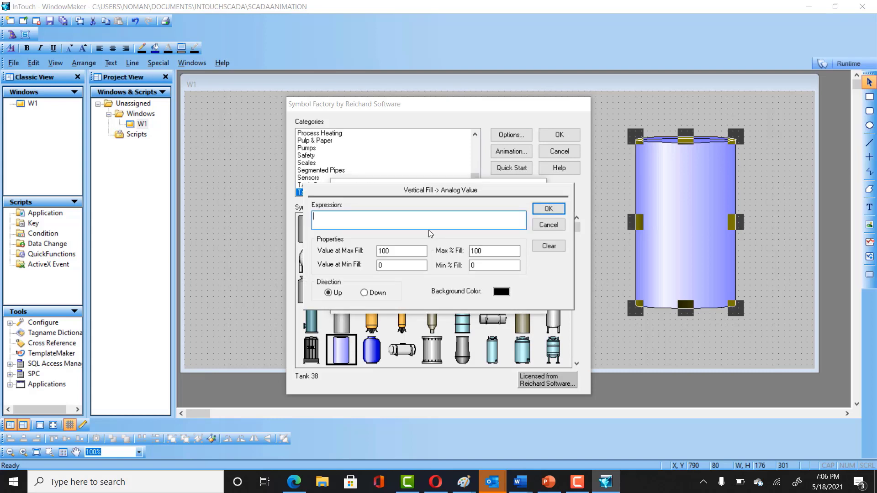
pyautogui.write('R')
pyautogui.press('BackSpace')
pyautogui.write('Temp')
pyautogui.click(552, 210)
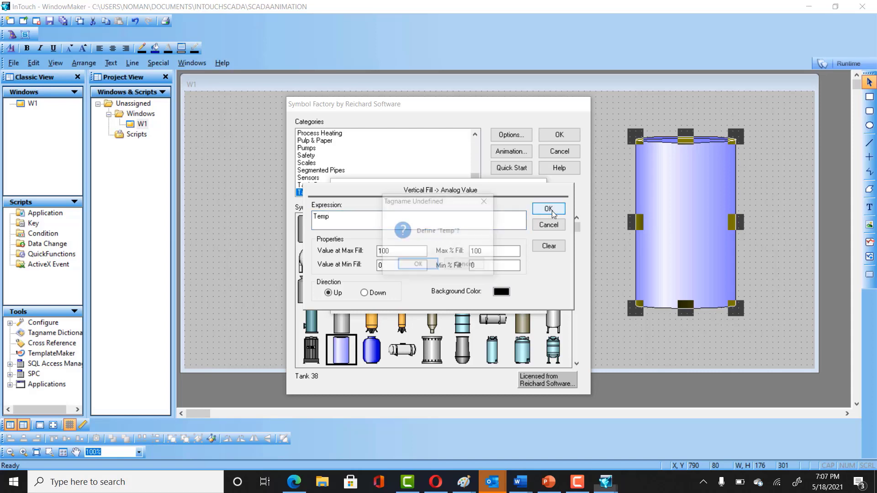
# Save Temp as a Memory Real tag and confirm the tank's vertical fill link.
pyautogui.click(419, 265)
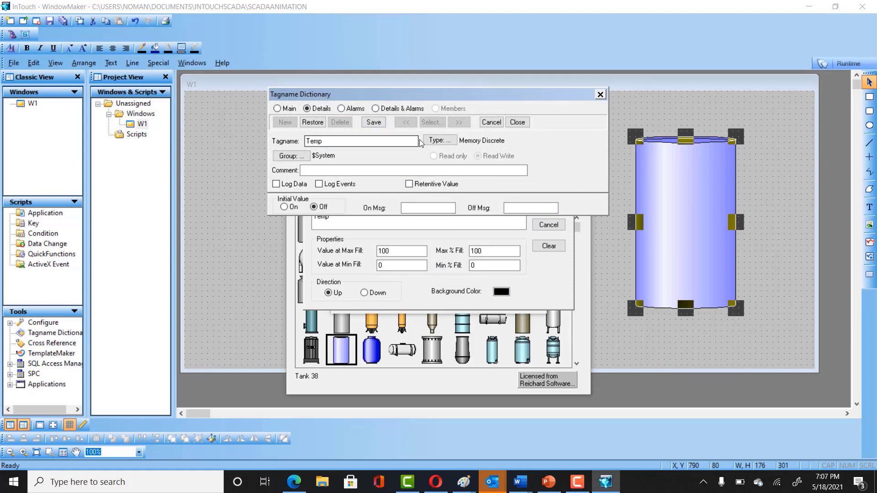
pyautogui.click(439, 142)
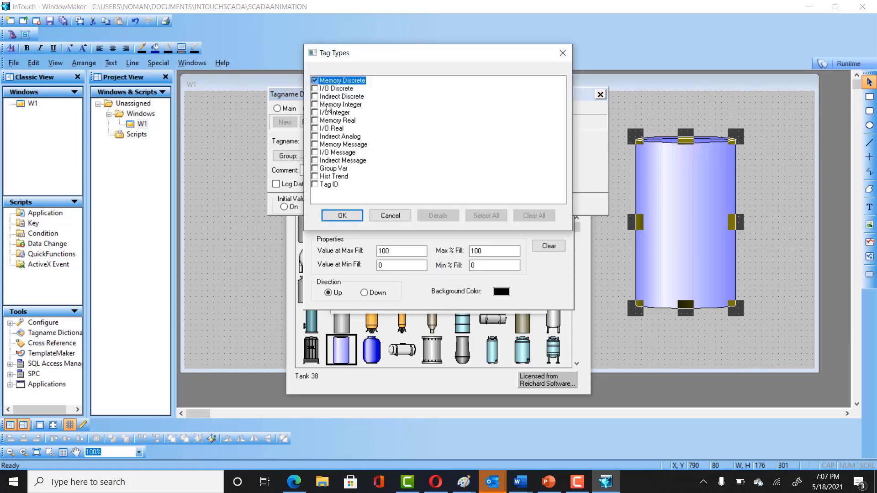
pyautogui.click(344, 122)
pyautogui.click(340, 216)
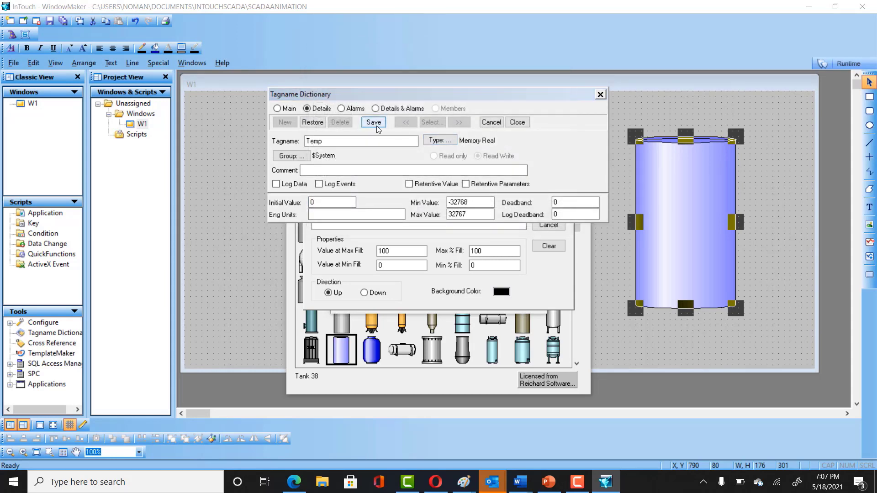
pyautogui.click(374, 123)
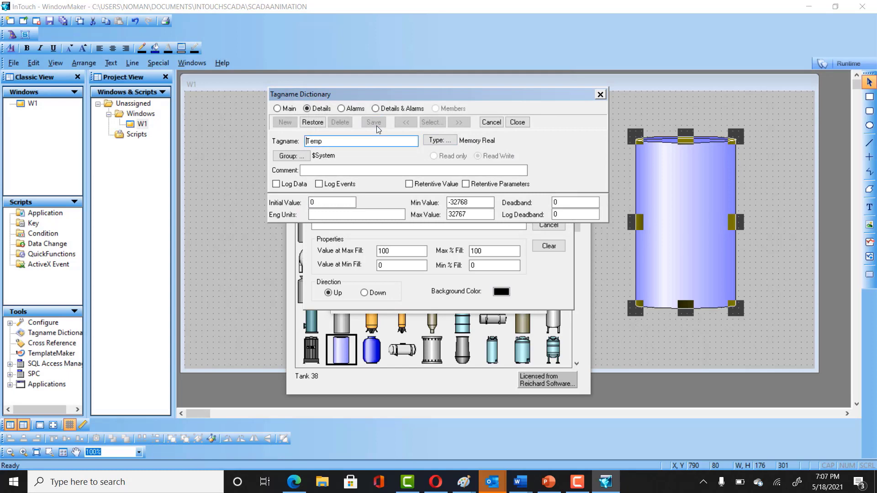
pyautogui.click(600, 95)
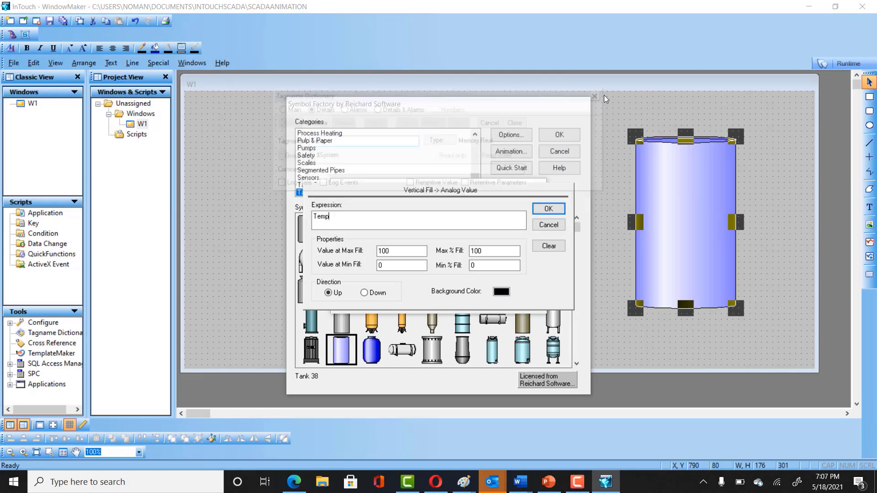
pyautogui.click(549, 210)
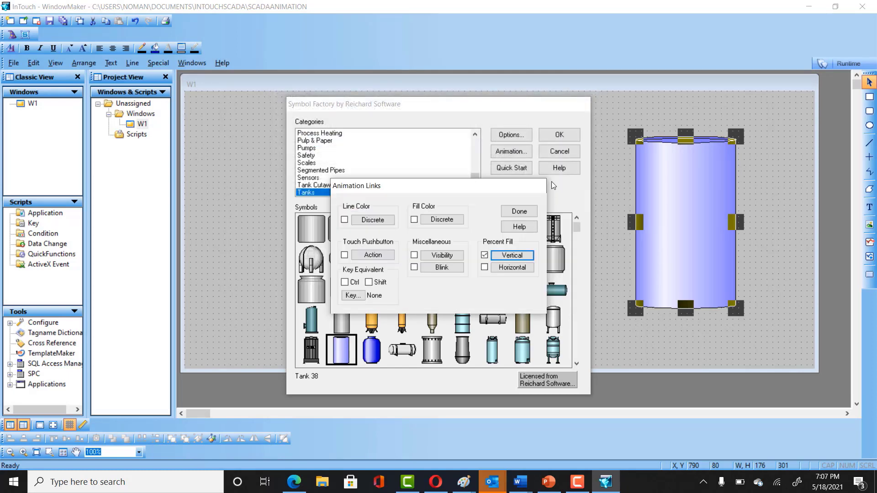
pyautogui.click(520, 212)
# Open W1's While Showing window script and close the first IF block with ENDIF.
pyautogui.click(560, 134)
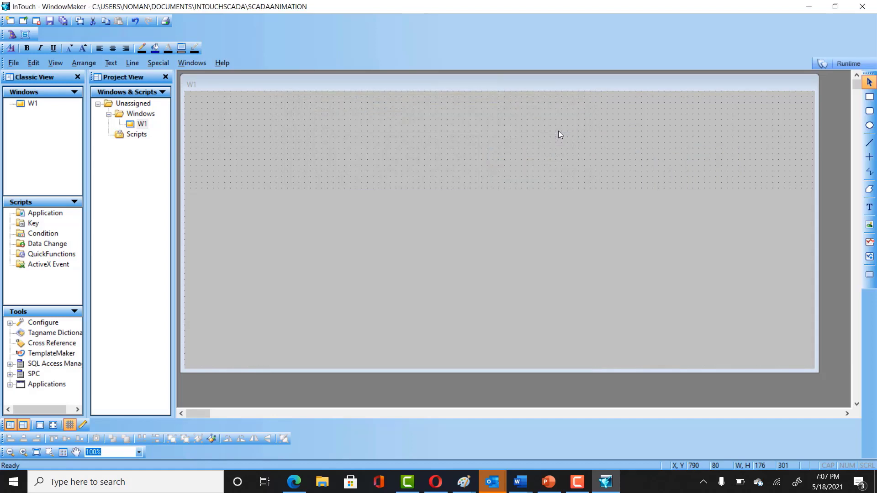
pyautogui.rightClick(448, 204)
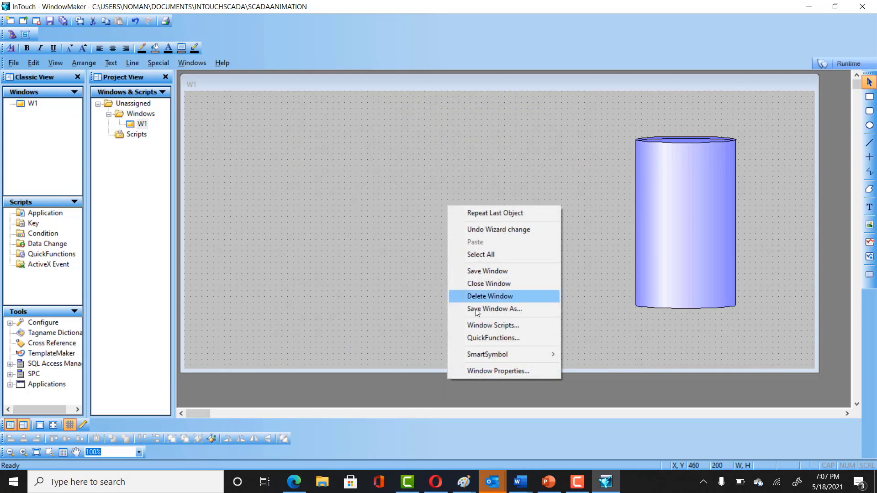
pyautogui.click(494, 325)
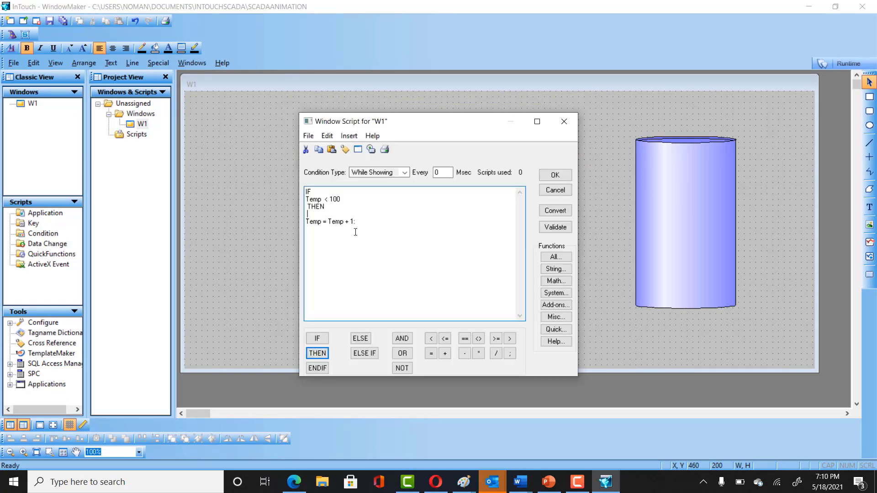
pyautogui.press('Delete')
pyautogui.click(356, 232)
pyautogui.click(317, 368)
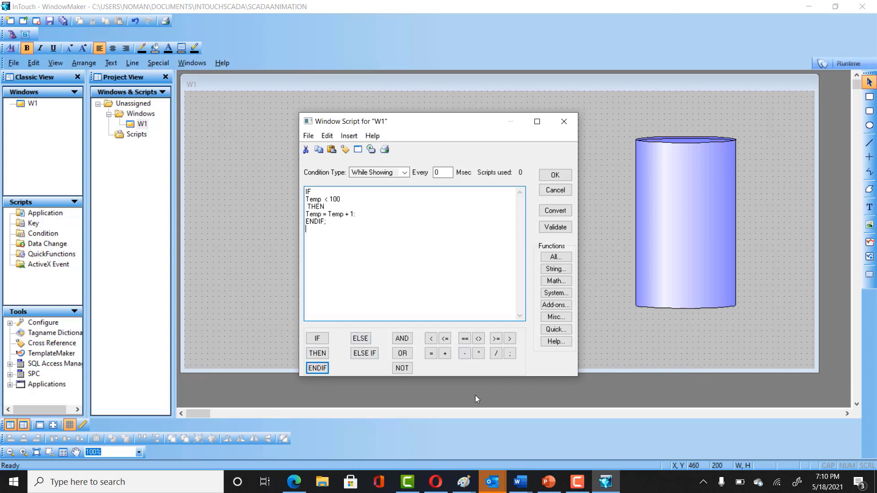
# Add a second IF condition testing Temp >= 100, followed by THEN.
pyautogui.click(317, 338)
pyautogui.click(346, 268)
pyautogui.doubleClick(317, 247)
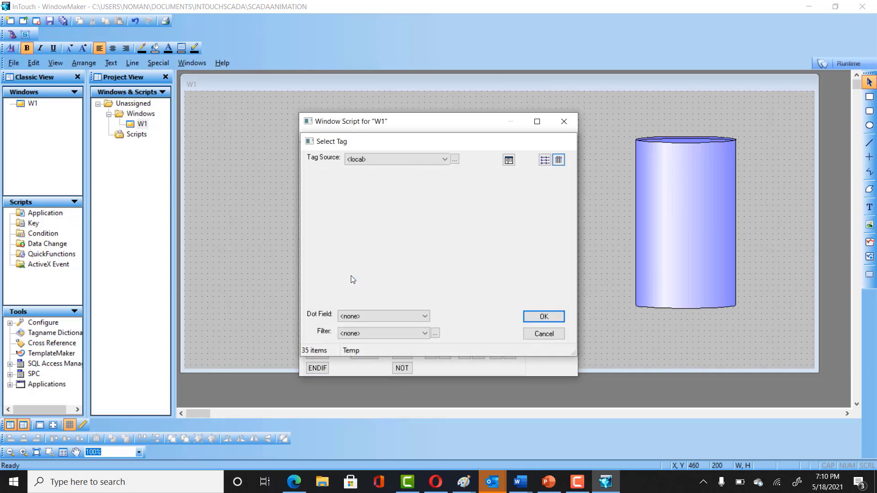
pyautogui.doubleClick(351, 276)
pyautogui.click(445, 339)
pyautogui.press('BackSpace')
pyautogui.press('BackSpace')
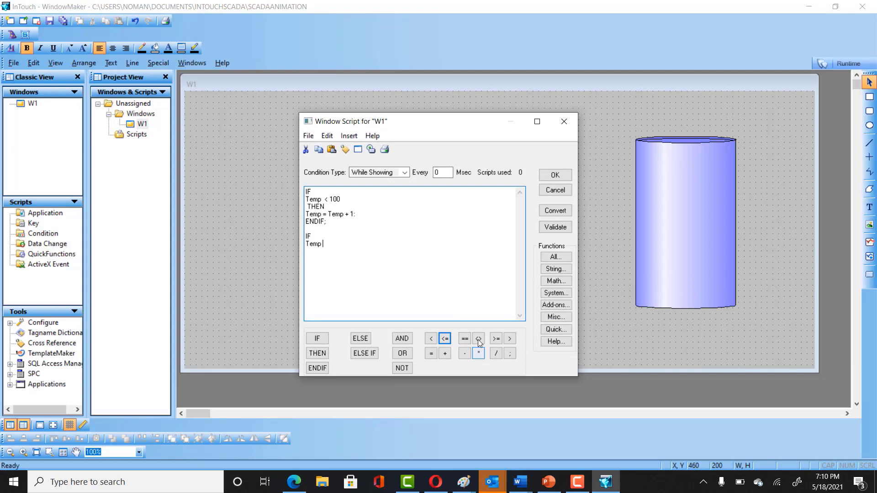
pyautogui.click(496, 339)
pyautogui.write('100')
pyautogui.press('Return')
pyautogui.write('th')
pyautogui.press('BackSpace')
pyautogui.press('BackSpace')
pyautogui.click(317, 353)
# Reset Temp = 0, close the block with ENDIF, and set the interval to 1 Msec.
pyautogui.write('Temp')
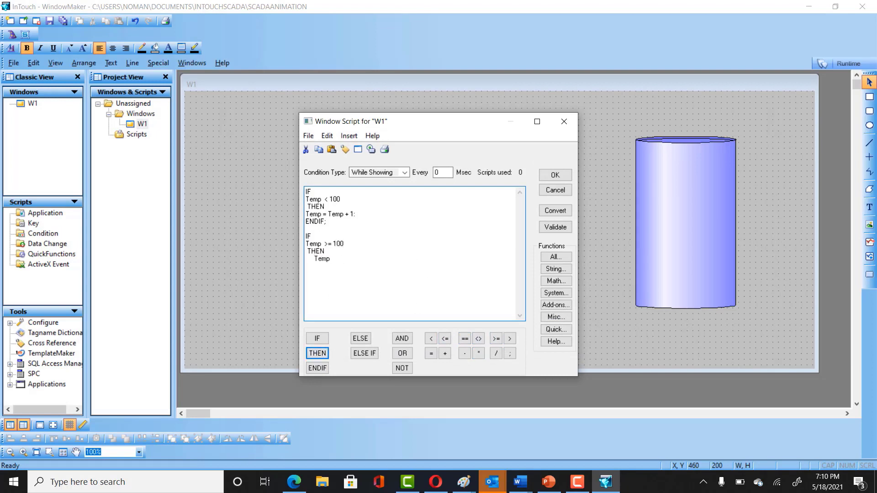
pyautogui.click(431, 353)
pyautogui.write('0')
pyautogui.press('Return')
pyautogui.click(318, 369)
pyautogui.doubleClick(447, 172)
pyautogui.press('BackSpace')
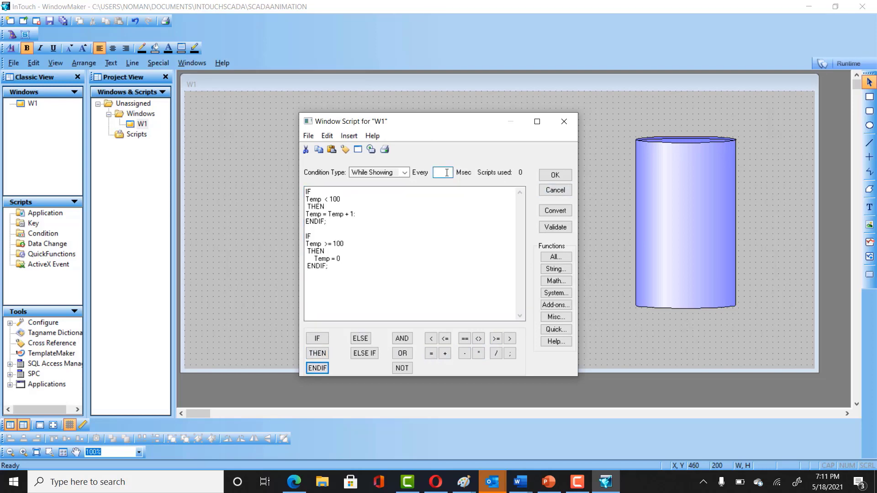
pyautogui.click(554, 175)
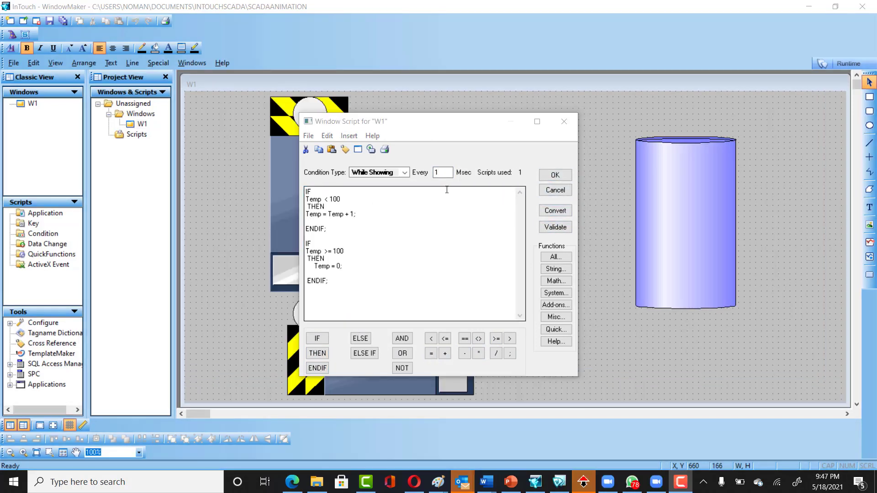
# Review the counting block and the Temp reset block in W1's script, then accept it.
pyautogui.moveTo(314, 191); pyautogui.dragTo(311, 199)
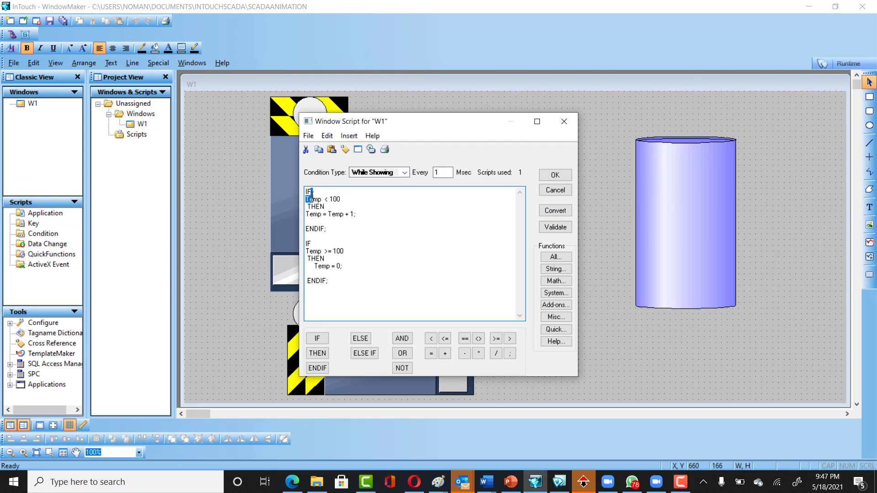
pyautogui.click(333, 199)
pyautogui.hotkey('shift', 'Tab')
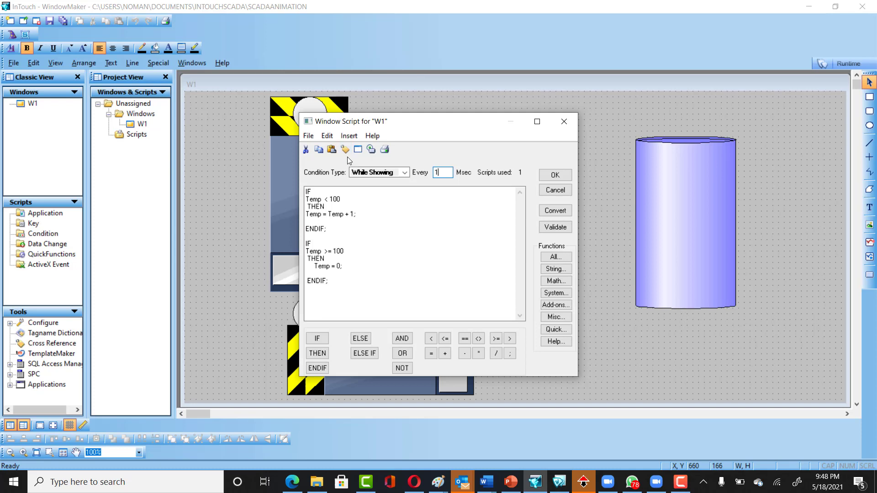
pyautogui.click(327, 229)
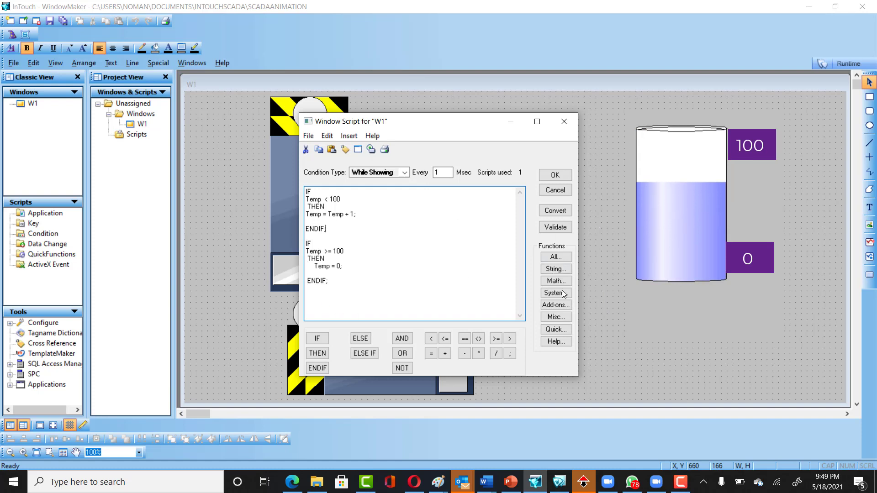
pyautogui.moveTo(357, 215); pyautogui.dragTo(299, 173)
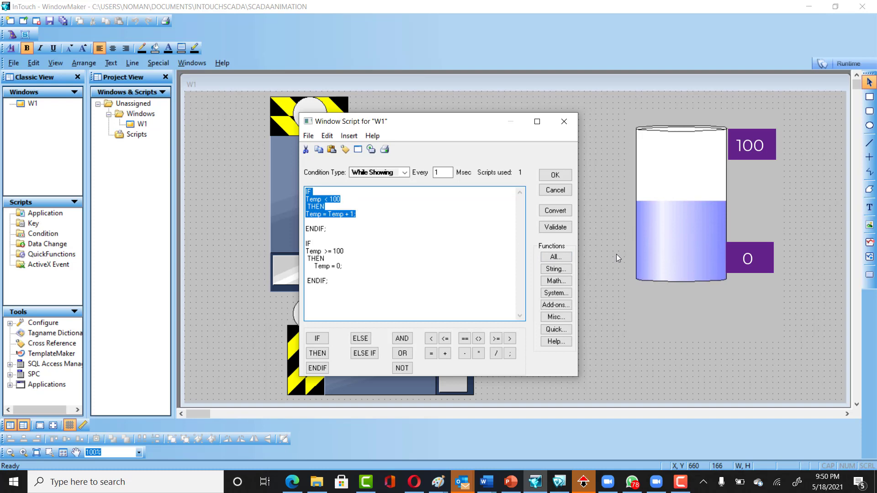
pyautogui.moveTo(365, 280); pyautogui.dragTo(304, 236)
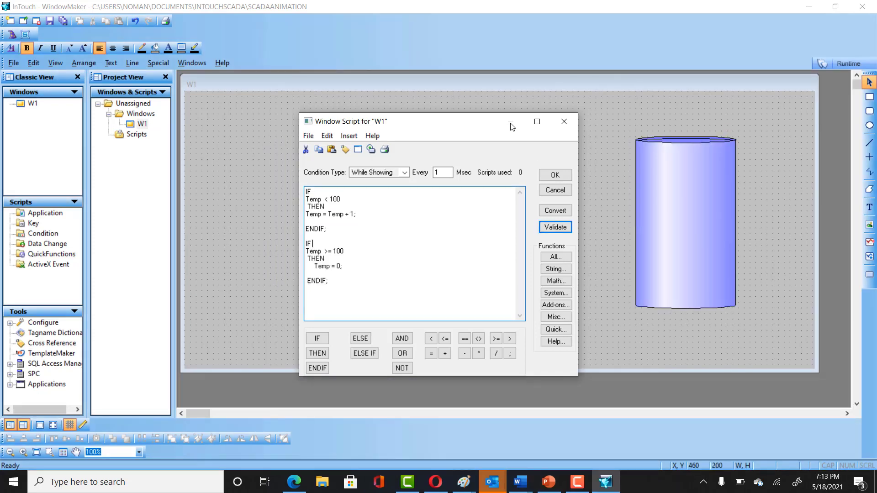
pyautogui.click(554, 175)
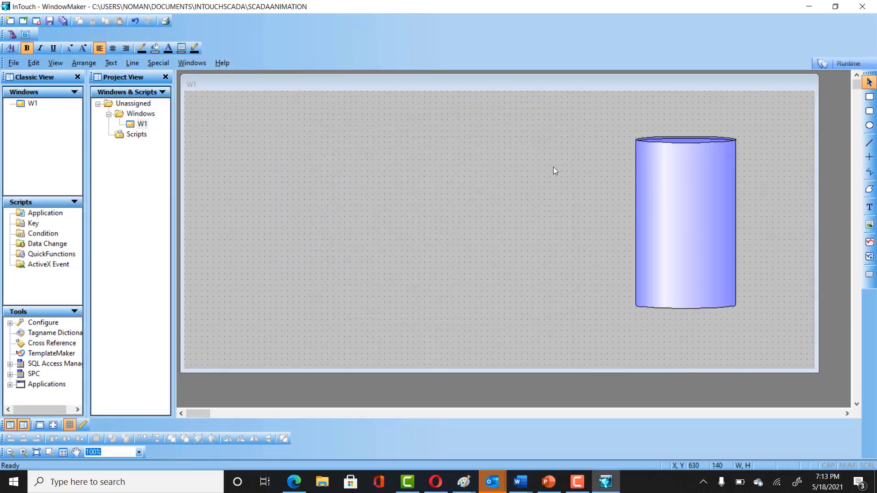
# Switch W1 to Runtime to watch the tank fill with Temp.
pyautogui.click(832, 63)
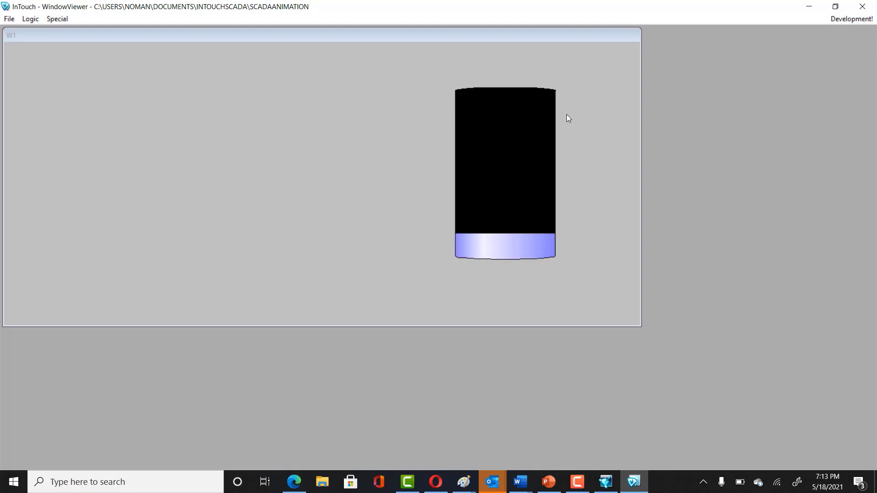
# Go back to Development mode after watching the tank level cycle.
pyautogui.click(850, 19)
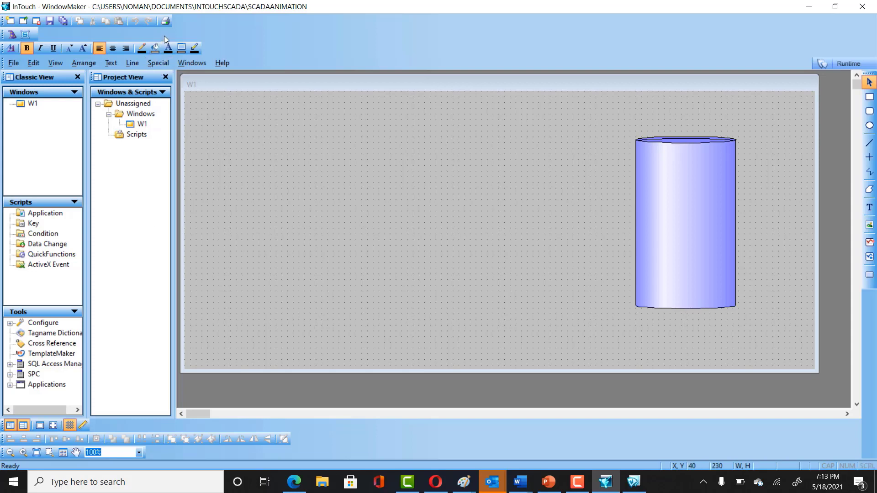
# Place another Symbol Factory wizard object on W1.
pyautogui.click(12, 34)
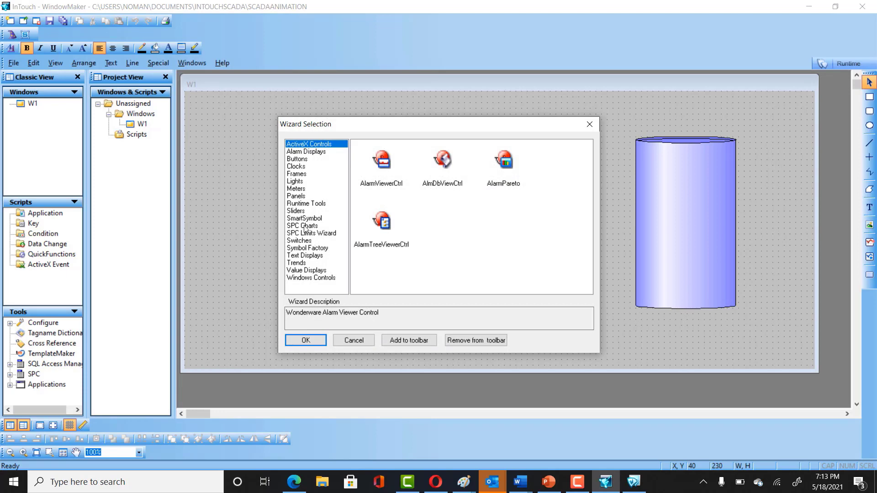
pyautogui.click(301, 214)
pyautogui.click(303, 241)
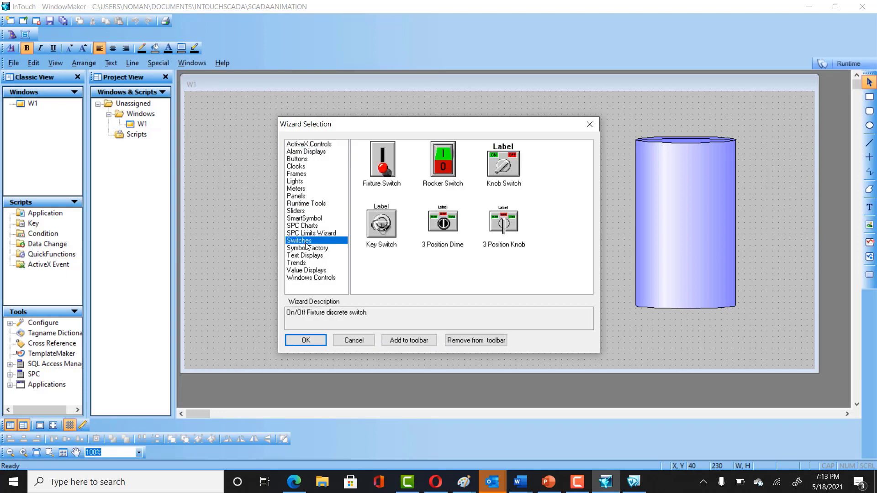
pyautogui.click(308, 247)
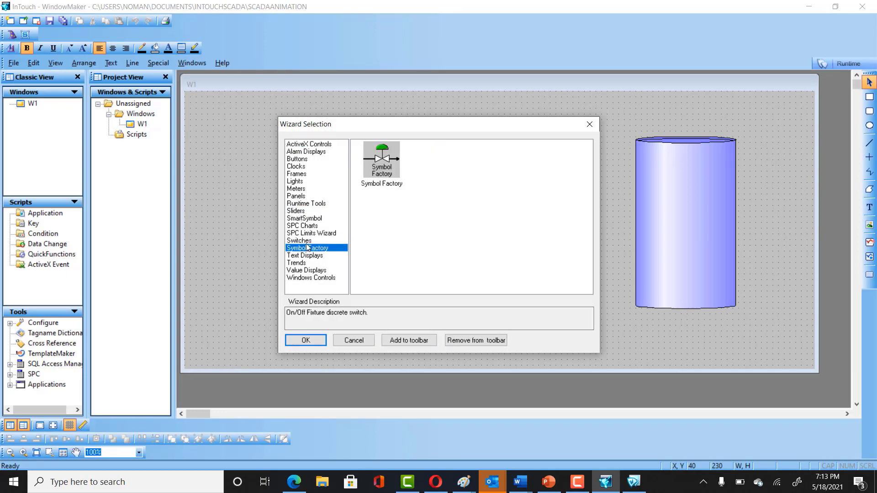
pyautogui.doubleClick(381, 189)
pyautogui.click(333, 153)
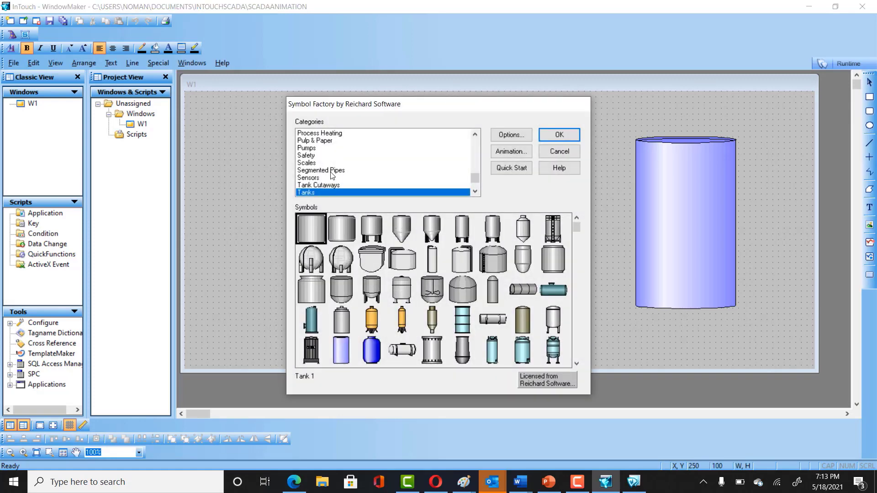
# Pick Retracted pusher 2 from Conveyors, Misc and place it left of the tank.
pyautogui.press('c')
pyautogui.press('Down')
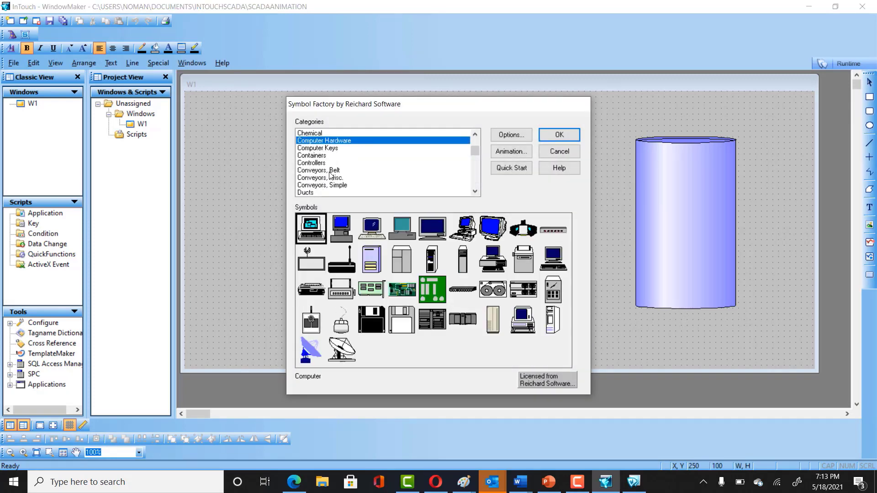
pyautogui.press('Down')
pyautogui.press('Down')
pyautogui.press('Down')
pyautogui.press('Down')
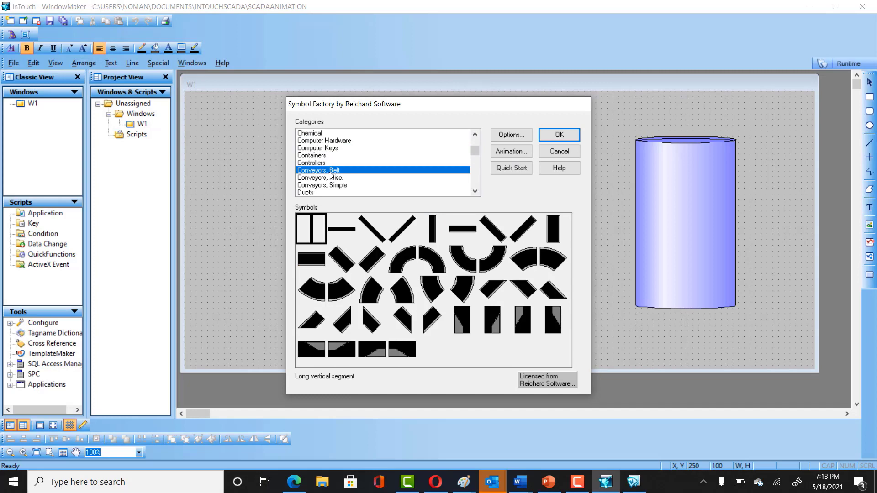
pyautogui.press('Down')
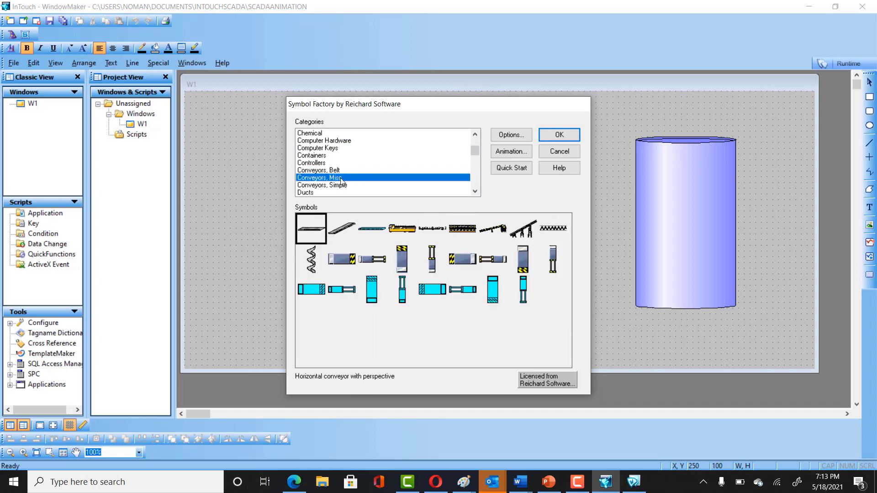
pyautogui.click(404, 263)
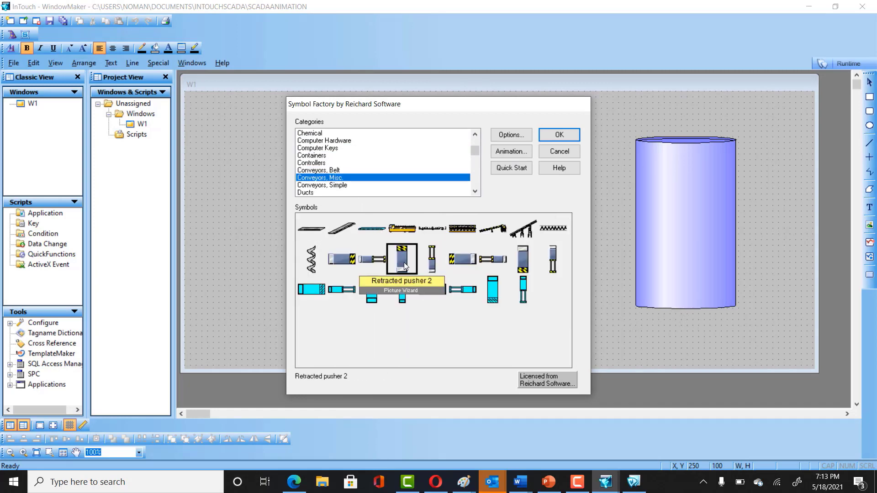
pyautogui.doubleClick(404, 262)
pyautogui.click(326, 145)
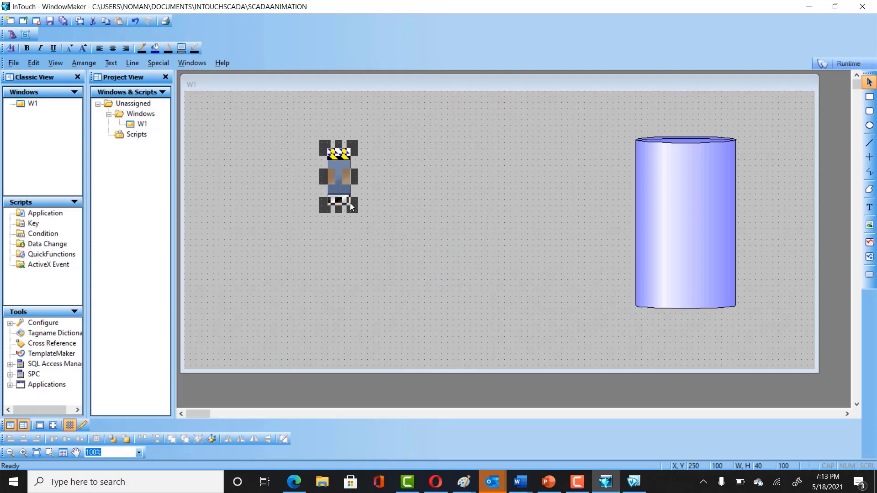
# Enlarge the vertical pusher symbol and move it toward the window's upper left.
pyautogui.moveTo(350, 203); pyautogui.dragTo(371, 256)
pyautogui.moveTo(342, 195); pyautogui.dragTo(308, 184)
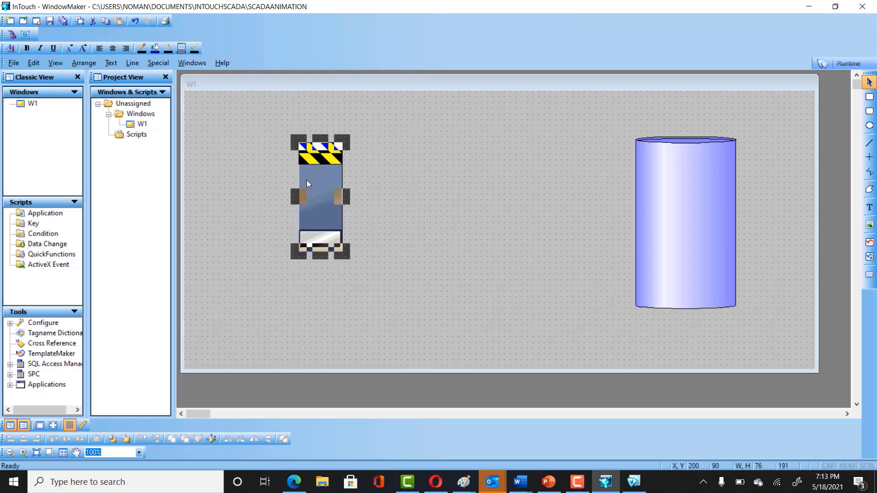
pyautogui.moveTo(341, 257); pyautogui.dragTo(318, 201)
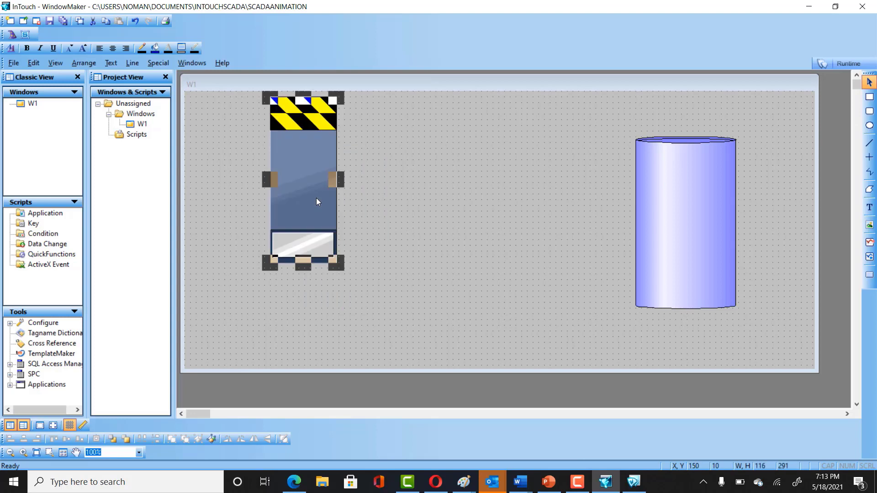
pyautogui.click(431, 247)
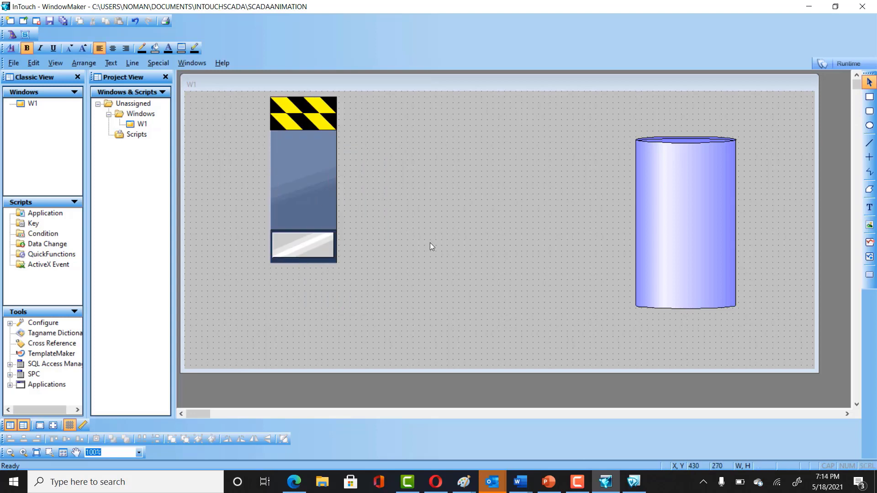
pyautogui.click(330, 251)
pyautogui.moveTo(335, 262); pyautogui.dragTo(360, 290)
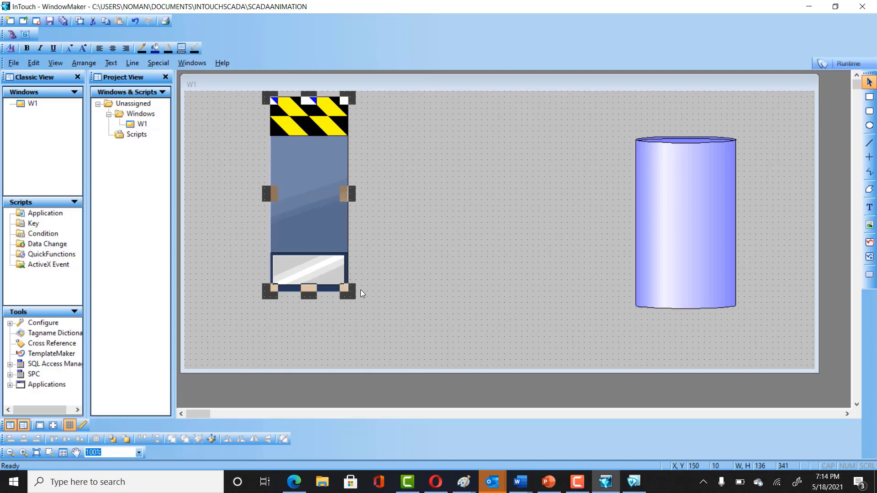
pyautogui.click(388, 270)
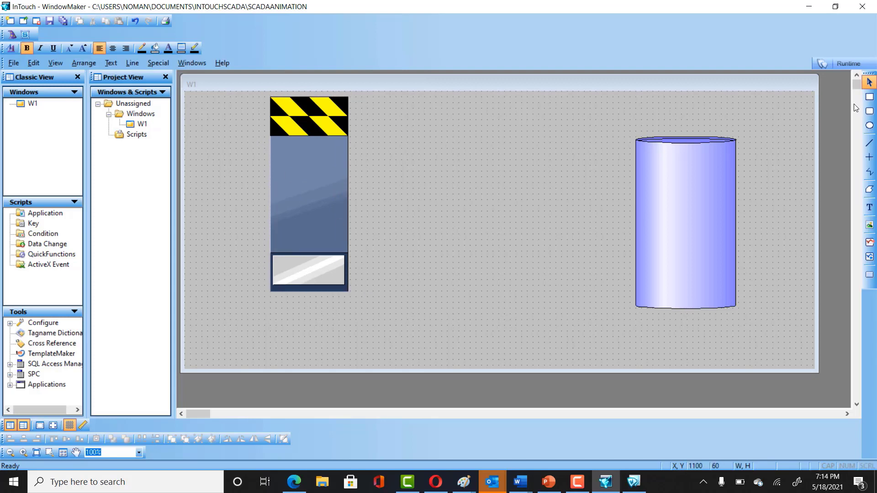
# Draw a white circle with the Ellipse tool on the pusher's striped top end.
pyautogui.click(870, 125)
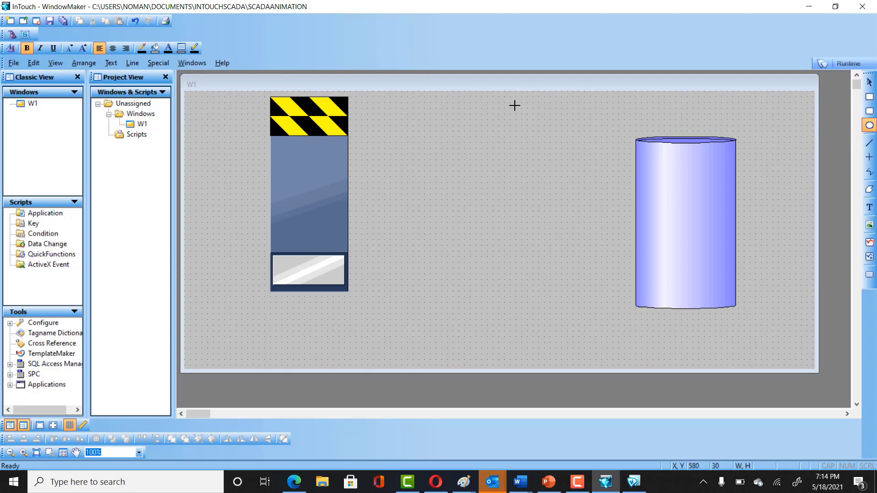
pyautogui.moveTo(327, 139); pyautogui.dragTo(311, 124)
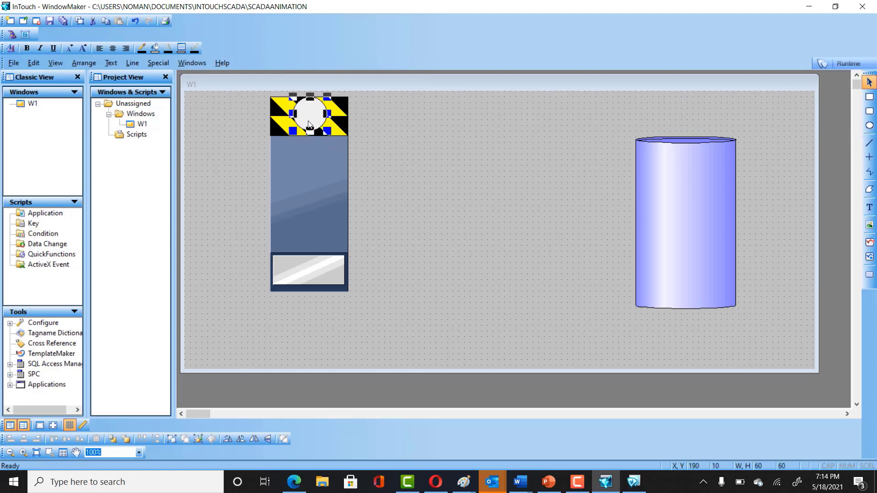
pyautogui.click(432, 146)
pyautogui.click(298, 121)
pyautogui.click(592, 193)
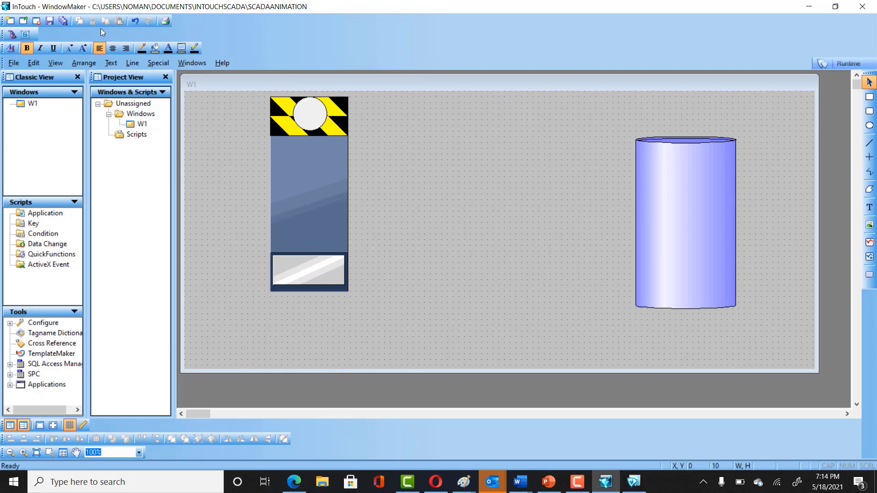
# Insert the hazard-striped horizontal pusher from Symbol Factory's Conveyors, Misc. category.
pyautogui.click(13, 35)
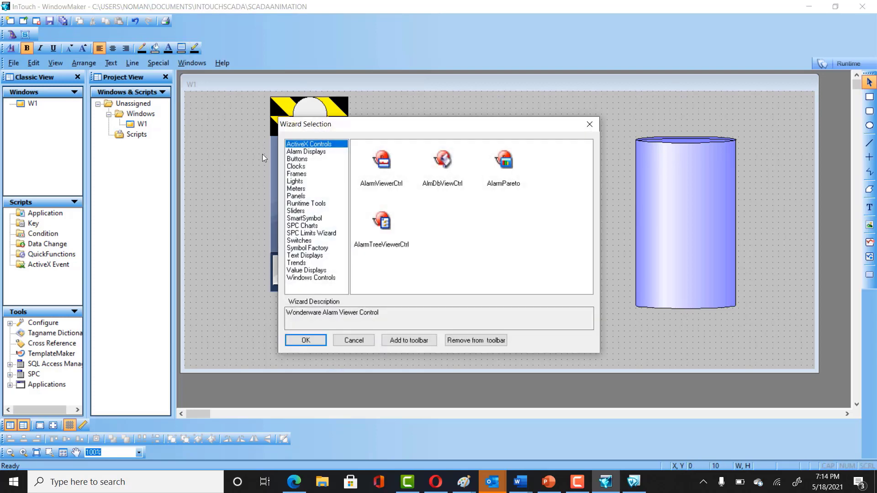
pyautogui.click(318, 249)
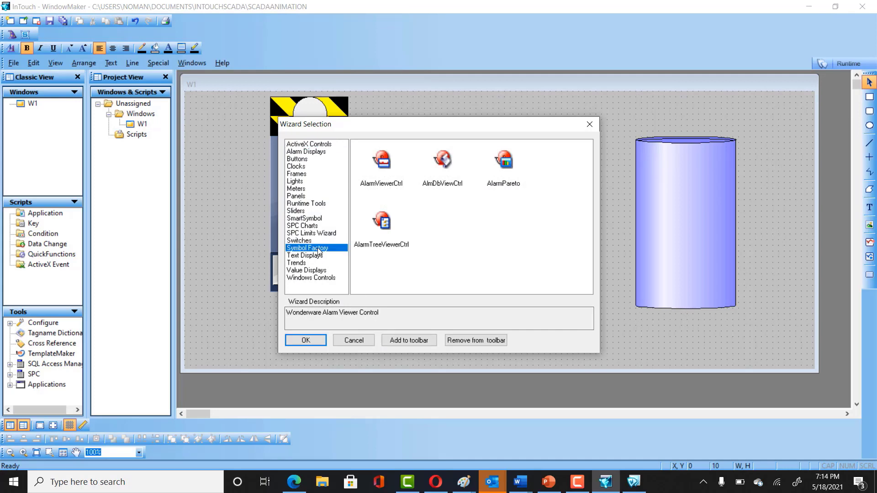
pyautogui.doubleClick(373, 185)
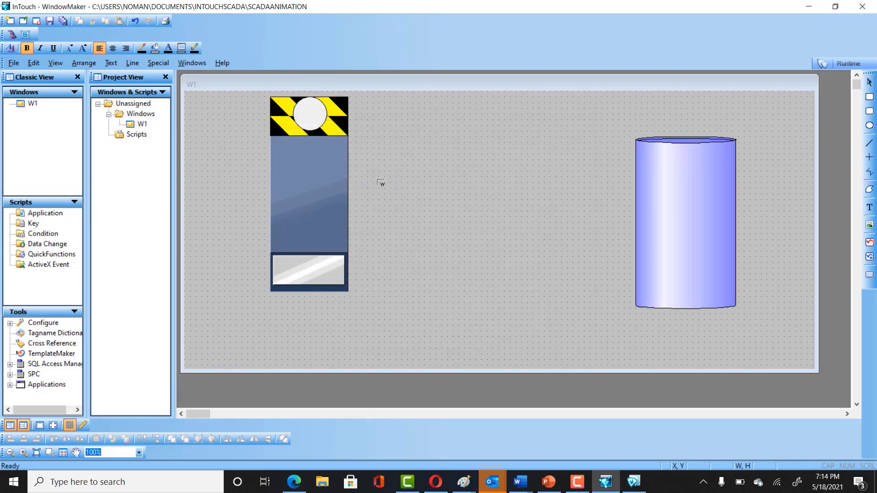
pyautogui.click(414, 190)
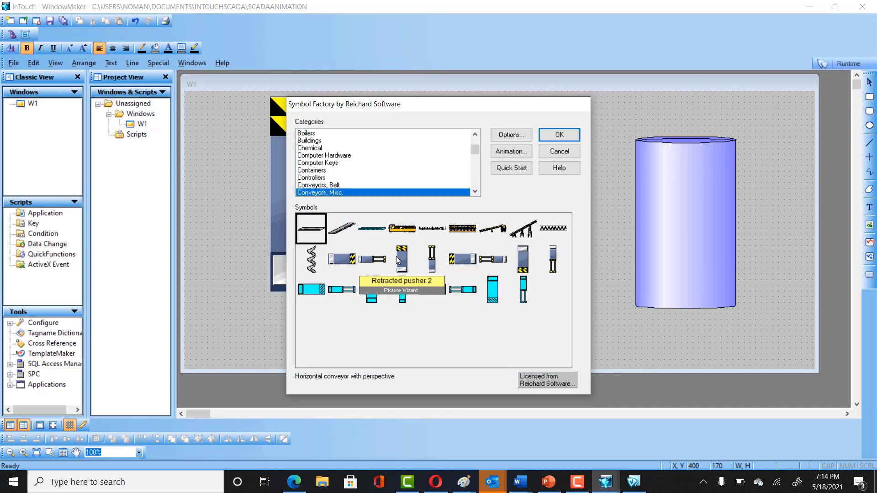
pyautogui.doubleClick(457, 263)
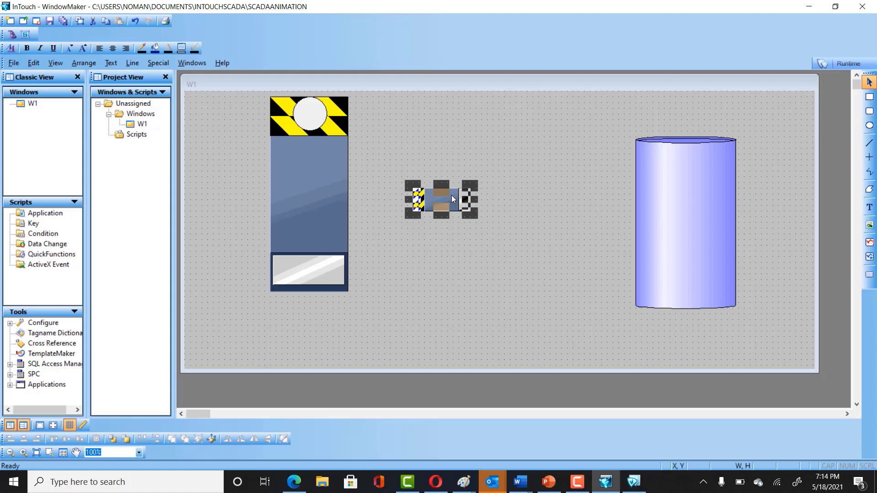
# Stretch the horizontal pusher into a long conveyor lined up below the vertical one.
pyautogui.moveTo(468, 201)
pyautogui.mouseDown()
pyautogui.moveTo(561, 207)
pyautogui.moveTo(469, 201)
pyautogui.mouseUp()
pyautogui.moveTo(276, 309); pyautogui.dragTo(486, 366)
pyautogui.moveTo(313, 327); pyautogui.dragTo(188, 327)
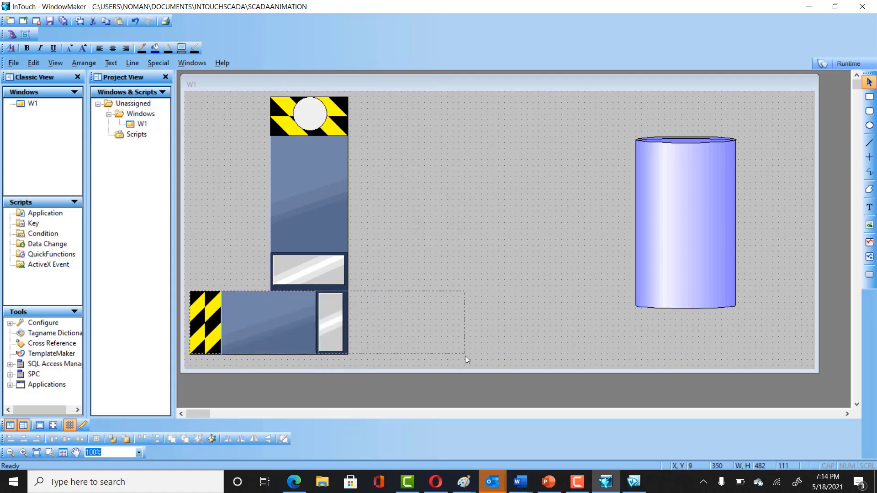
pyautogui.moveTo(465, 356); pyautogui.dragTo(575, 330)
pyautogui.moveTo(628, 389); pyautogui.dragTo(536, 358)
pyautogui.moveTo(465, 323); pyautogui.dragTo(380, 357)
pyautogui.click(316, 115)
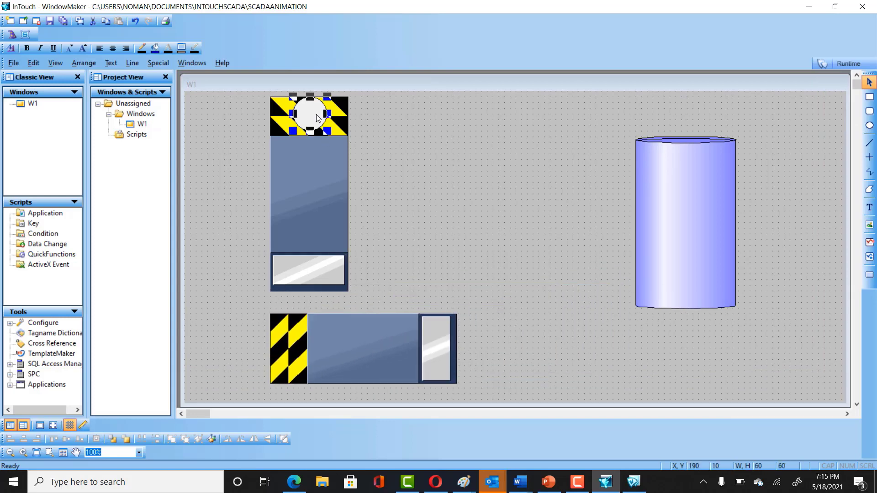
# Give the top circle a Location Vertical link on Temp with Down set to 250.
pyautogui.doubleClick(316, 114)
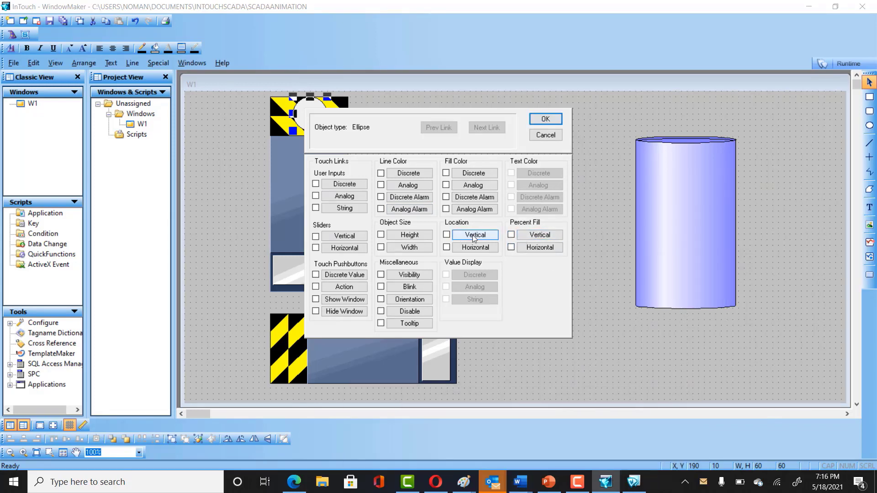
pyautogui.click(446, 235)
pyautogui.click(388, 224)
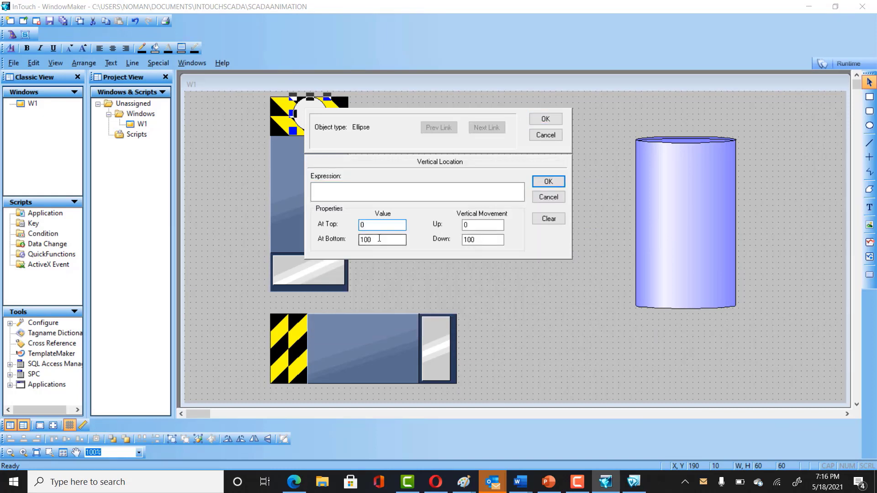
pyautogui.click(379, 238)
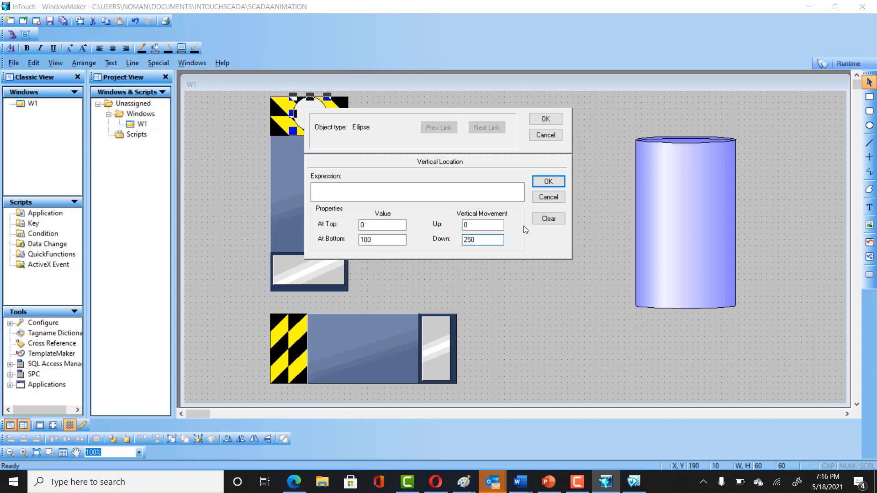
pyautogui.click(548, 181)
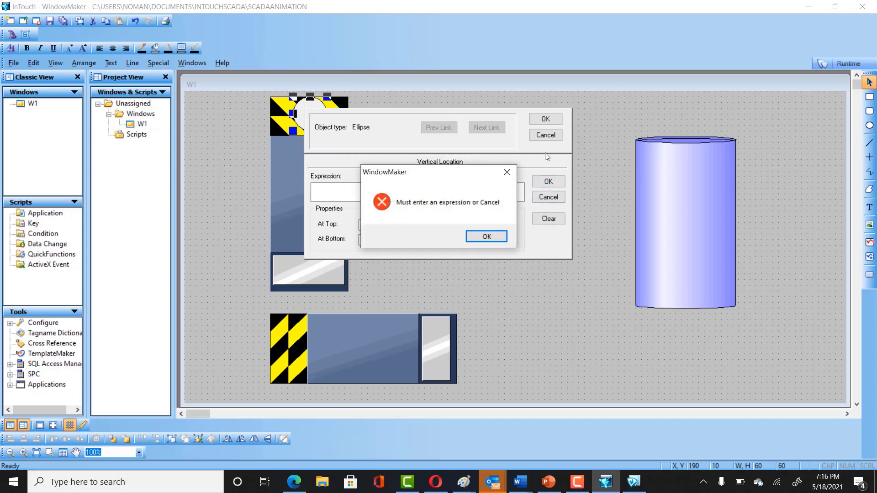
pyautogui.click(484, 236)
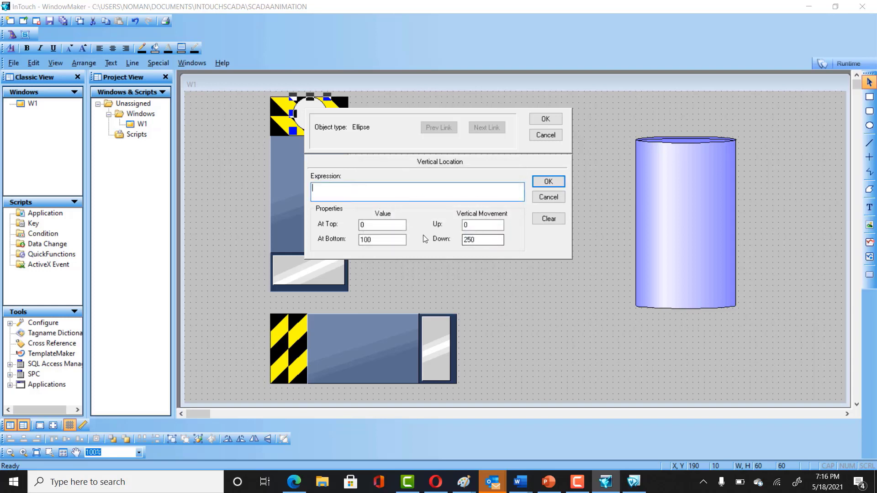
pyautogui.doubleClick(402, 197)
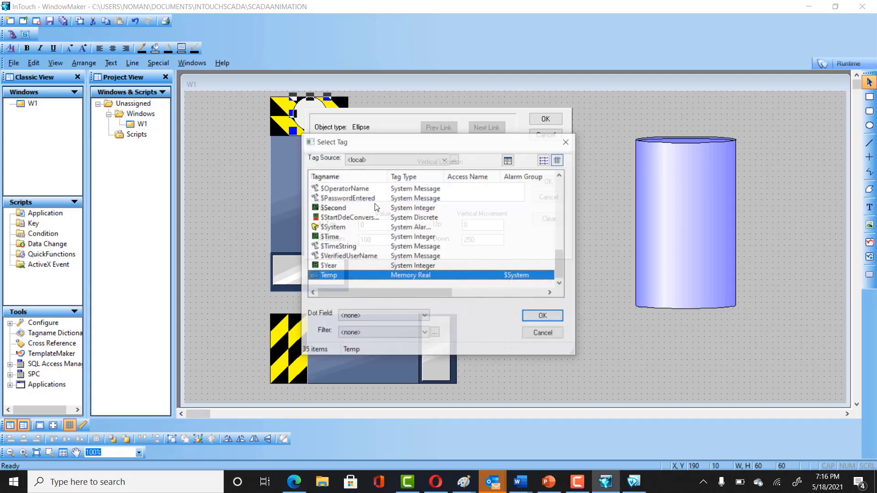
pyautogui.doubleClick(361, 277)
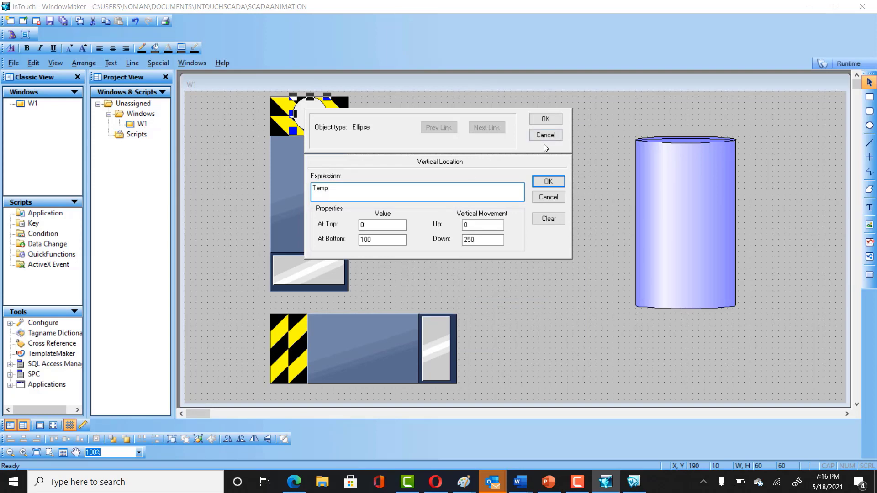
pyautogui.click(542, 184)
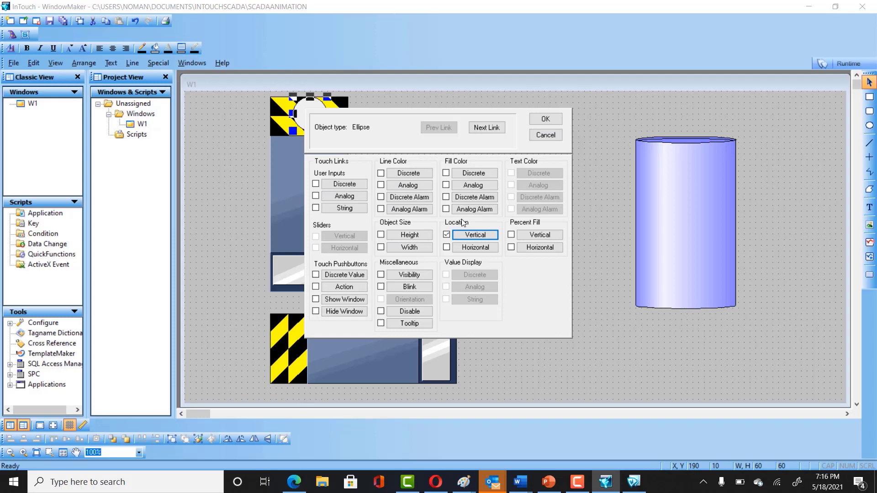
pyautogui.click(545, 119)
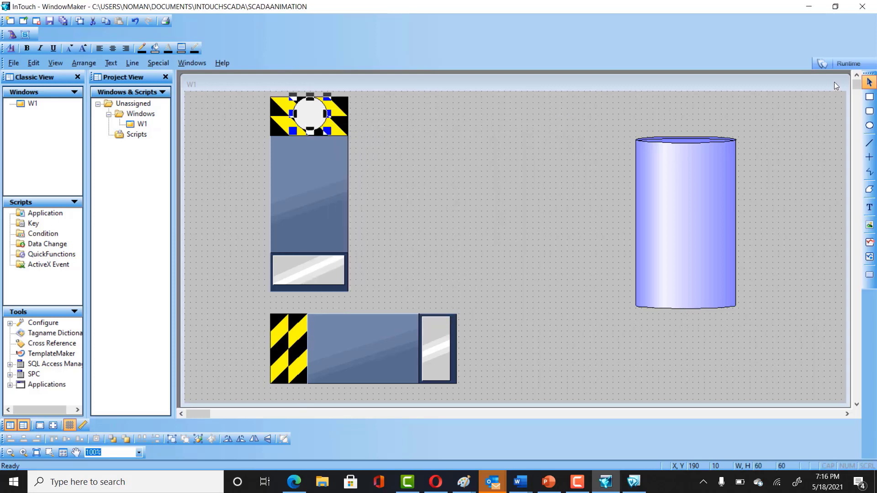
pyautogui.click(827, 64)
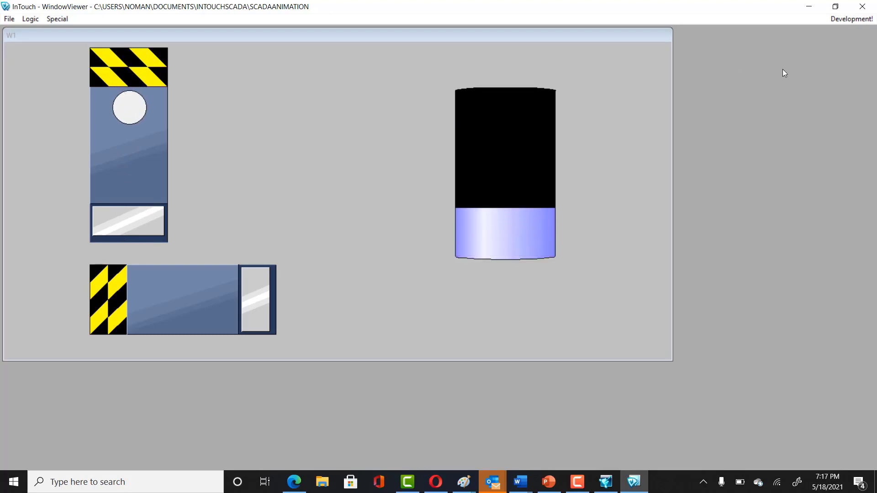
pyautogui.click(841, 21)
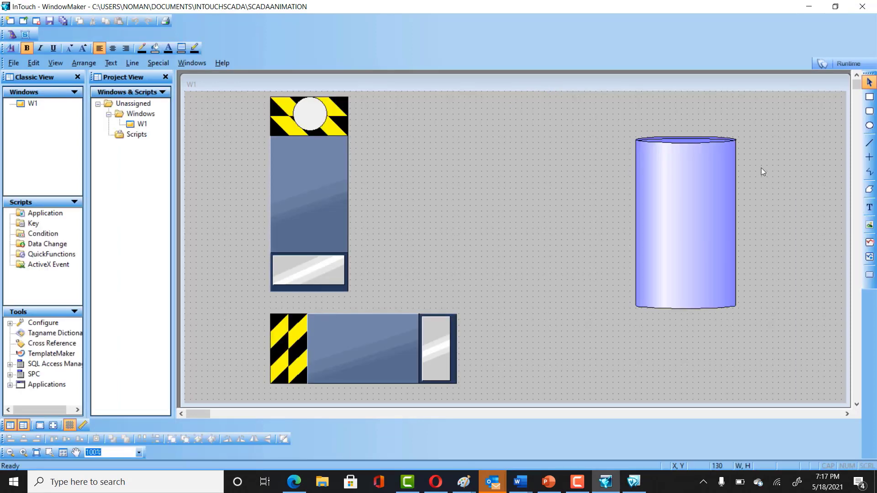
# Draw a circle on the horizontal conveyor's stripes and give it a Location Horizontal link on Temp.
pyautogui.click(868, 128)
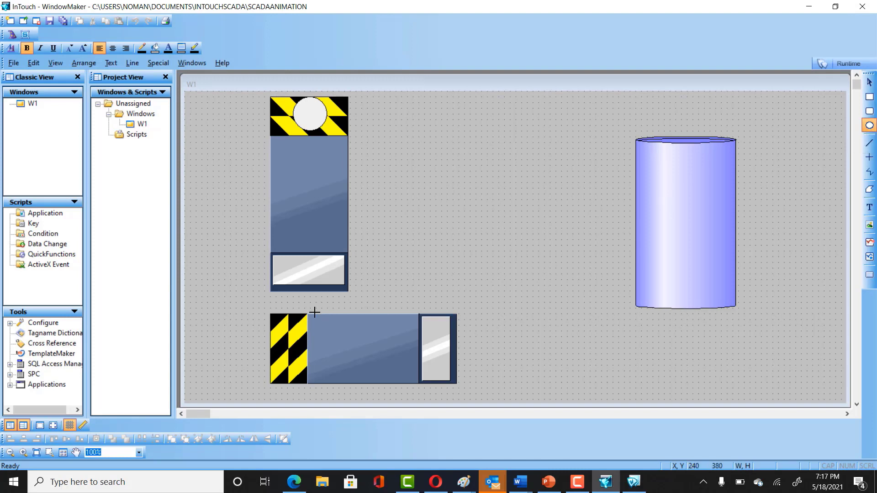
pyautogui.moveTo(291, 300); pyautogui.dragTo(325, 323)
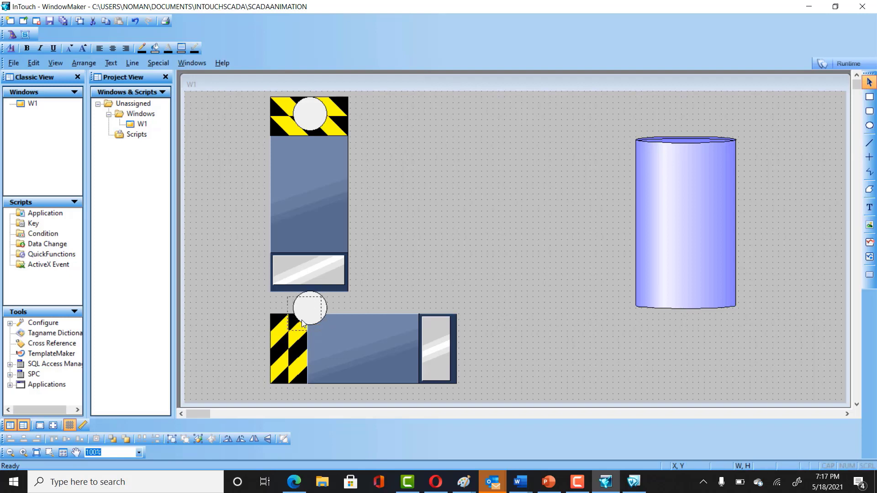
pyautogui.doubleClick(309, 309)
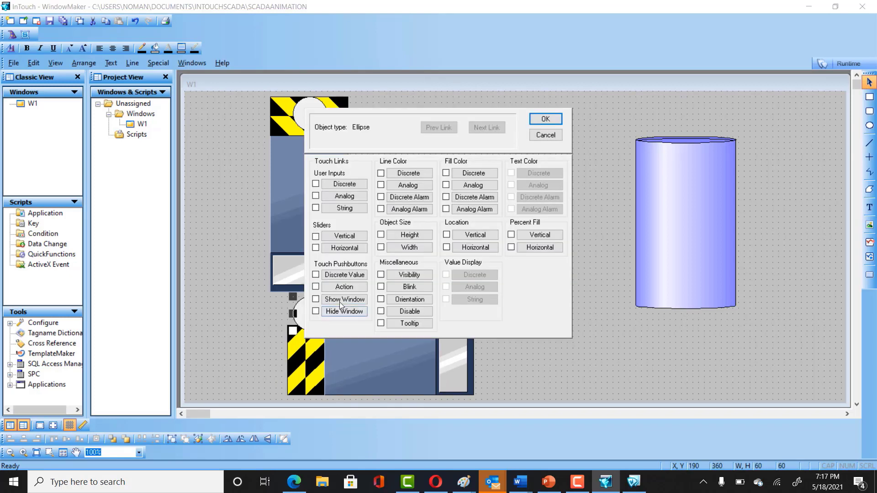
pyautogui.click(471, 248)
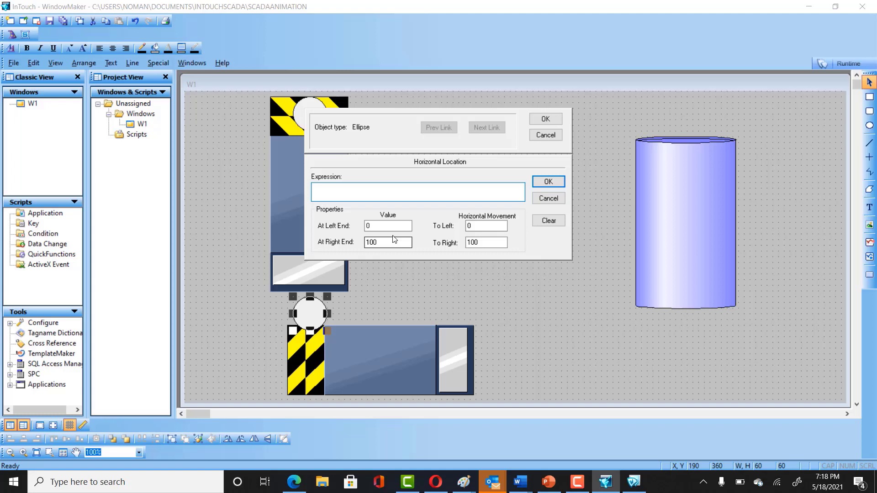
pyautogui.doubleClick(374, 200)
pyautogui.doubleClick(384, 277)
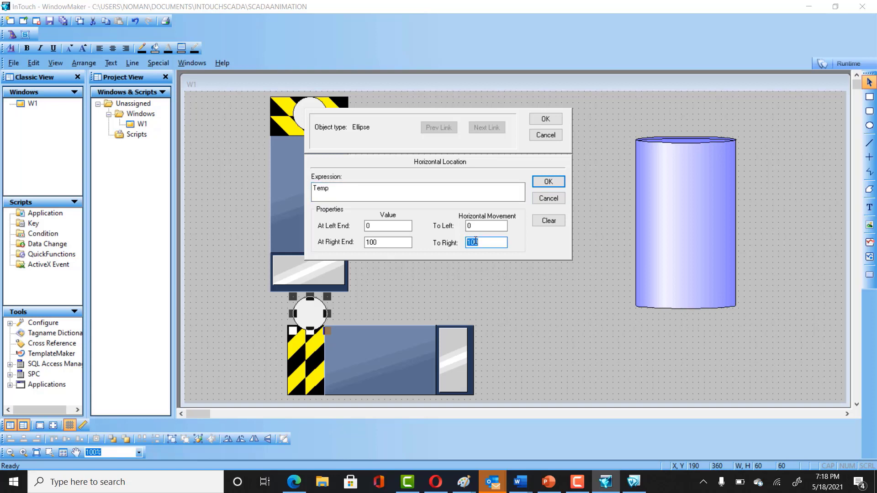
pyautogui.press('Return')
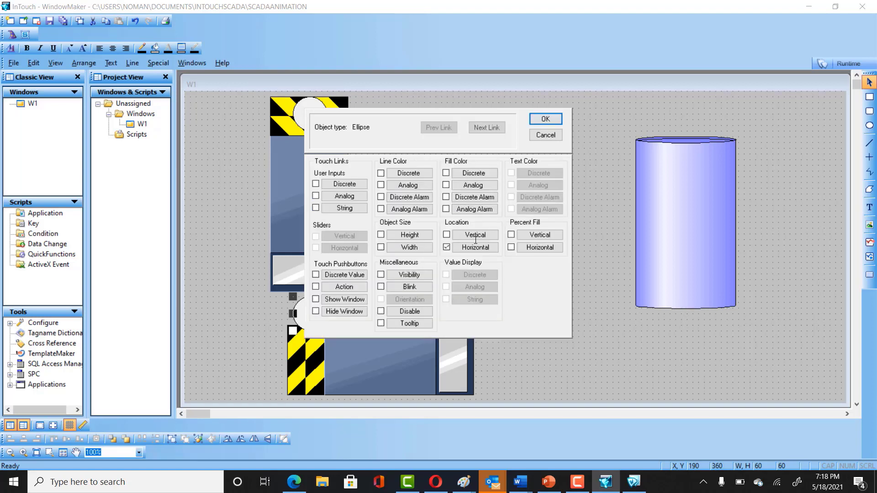
pyautogui.click(552, 124)
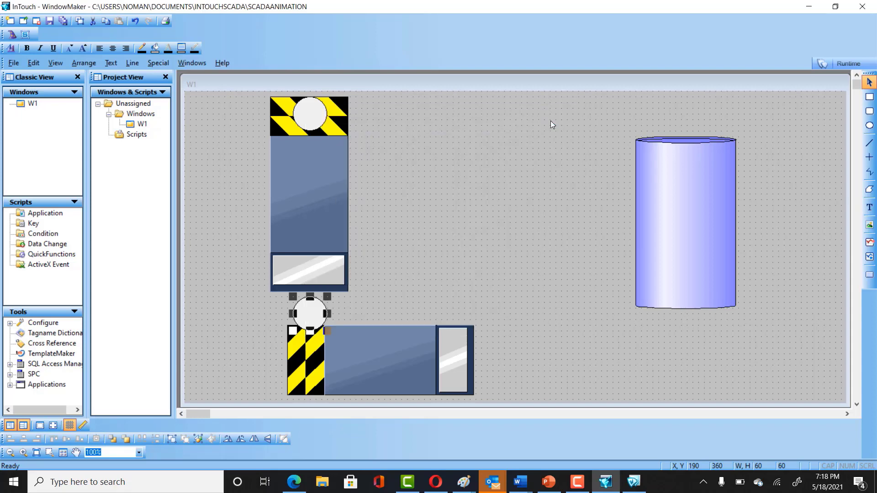
# Launch W1 in WindowViewer to watch the circles and tank animate with Temp.
pyautogui.click(843, 67)
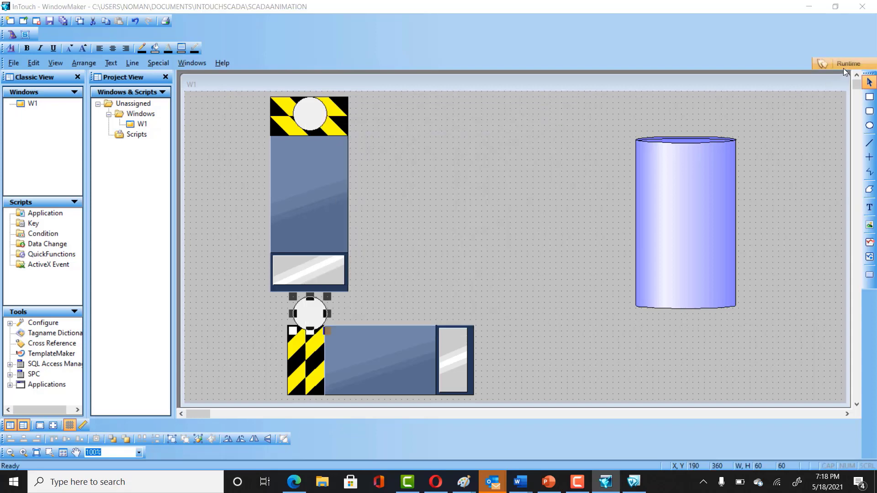